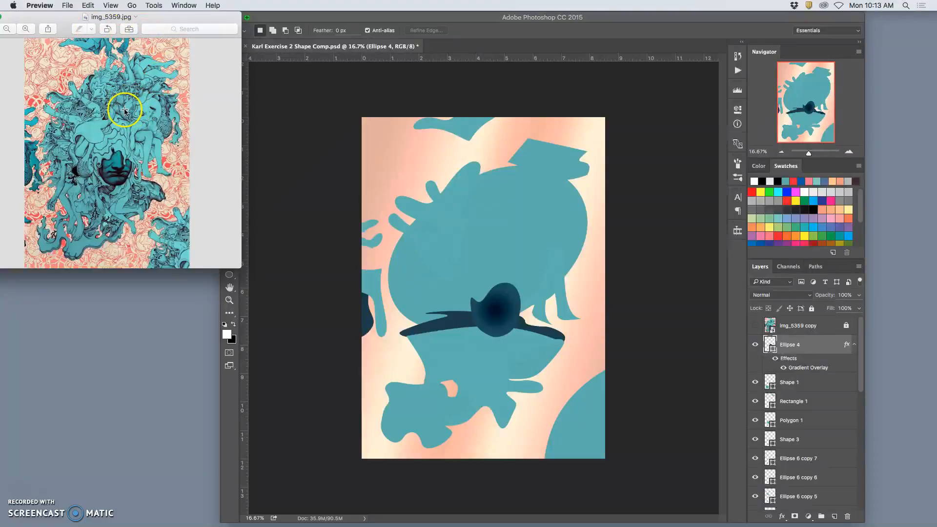
click(154, 7)
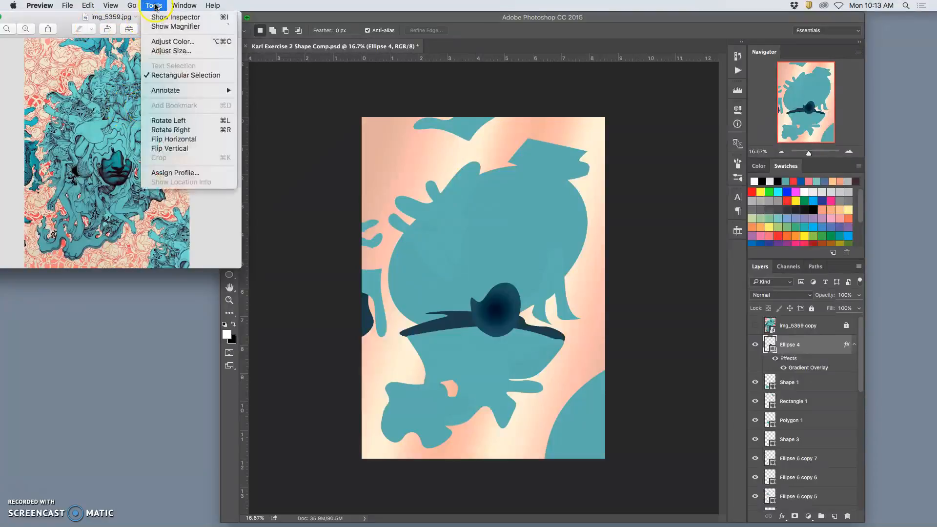
click(171, 42)
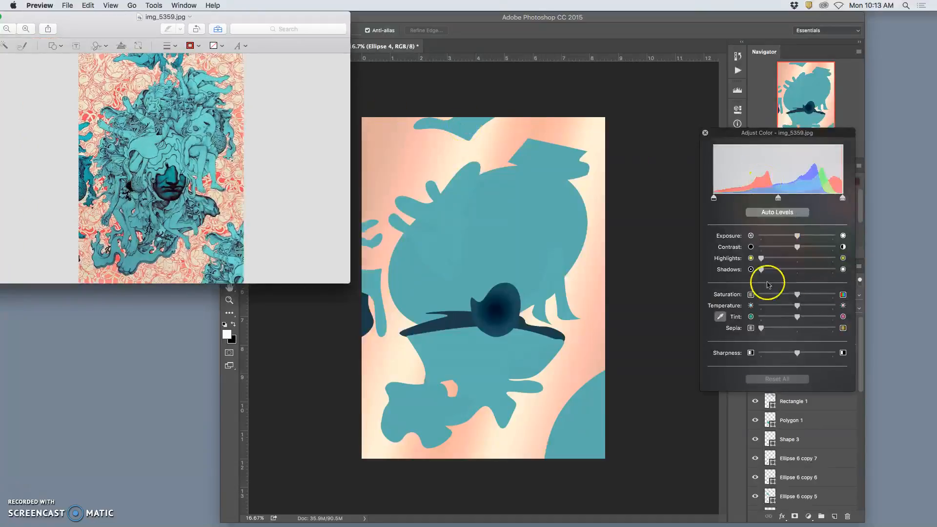
click(706, 133)
Shrink the Preview reference image window, switch to Photoshop, and widen its window beside the reference.
drag(350, 282, 199, 271)
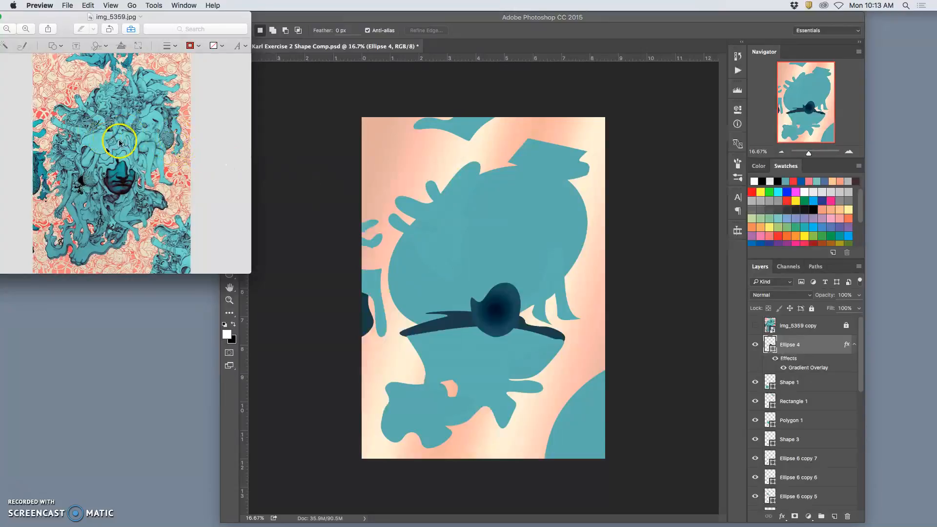
click(299, 158)
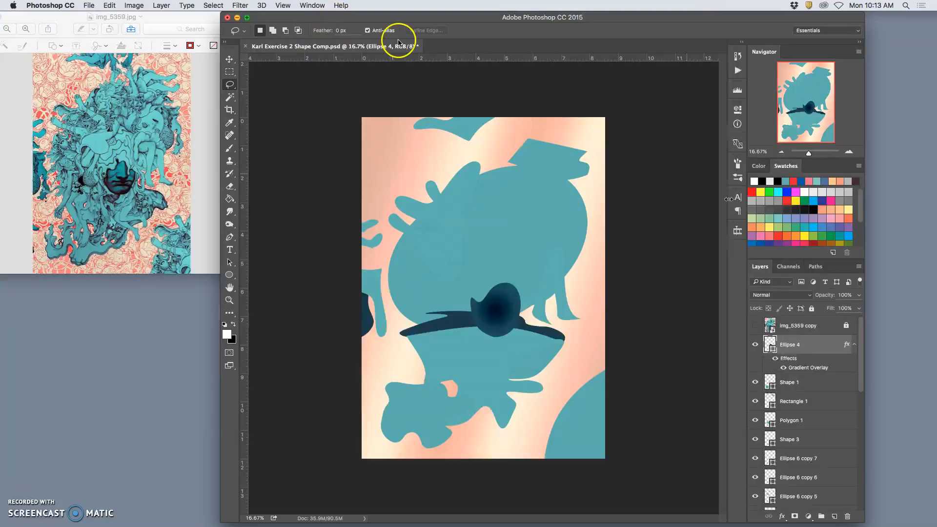
drag(865, 457, 907, 450)
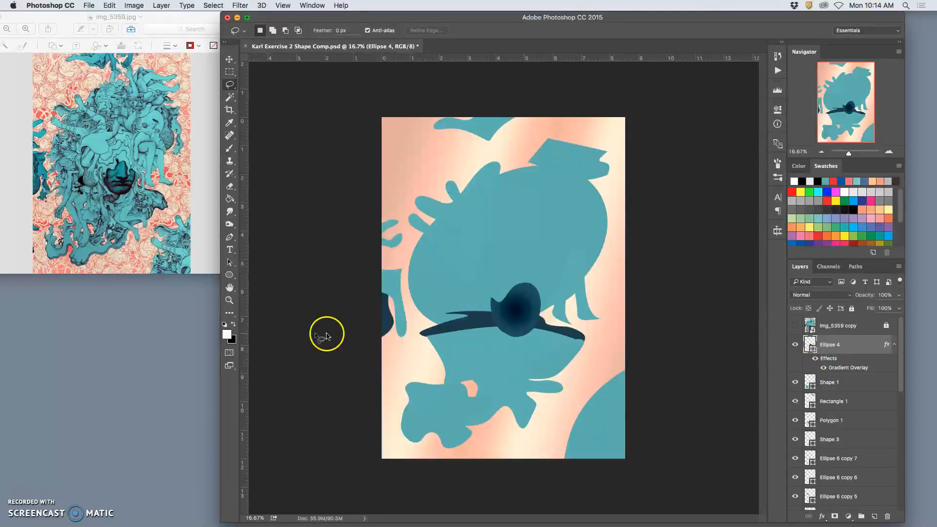
Draw an ellipse about 1959 by 877 px across the upper part of the large teal head and fill it with #519395.
click(231, 275)
drag(415, 181, 575, 252)
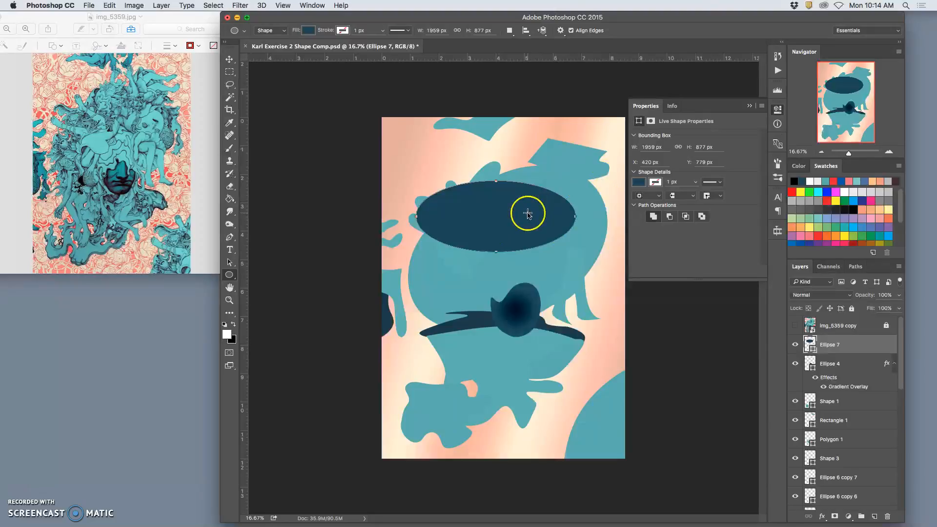
double_click(810, 342)
click(809, 328)
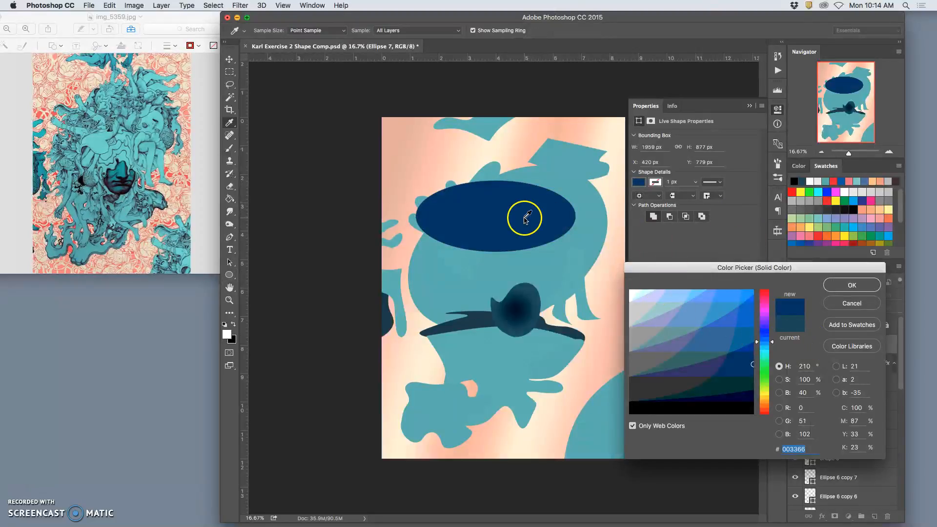
click(632, 425)
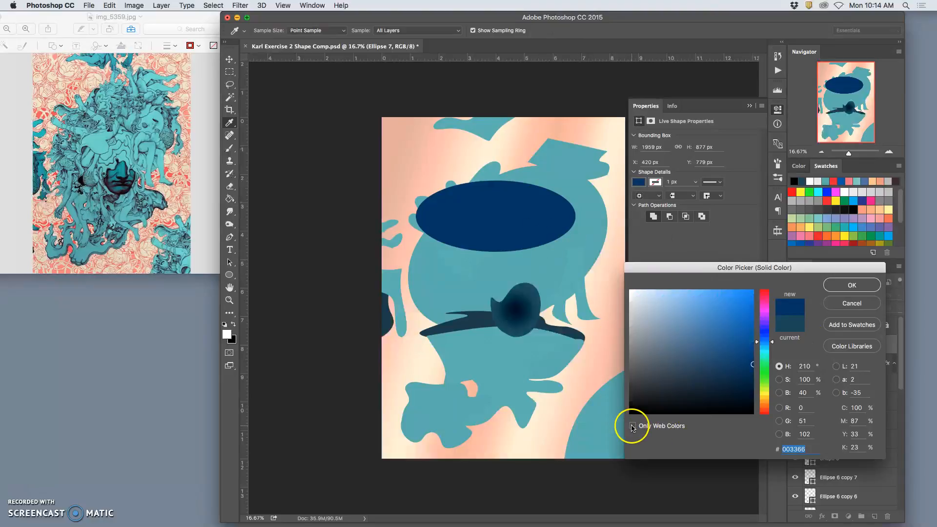
click(559, 176)
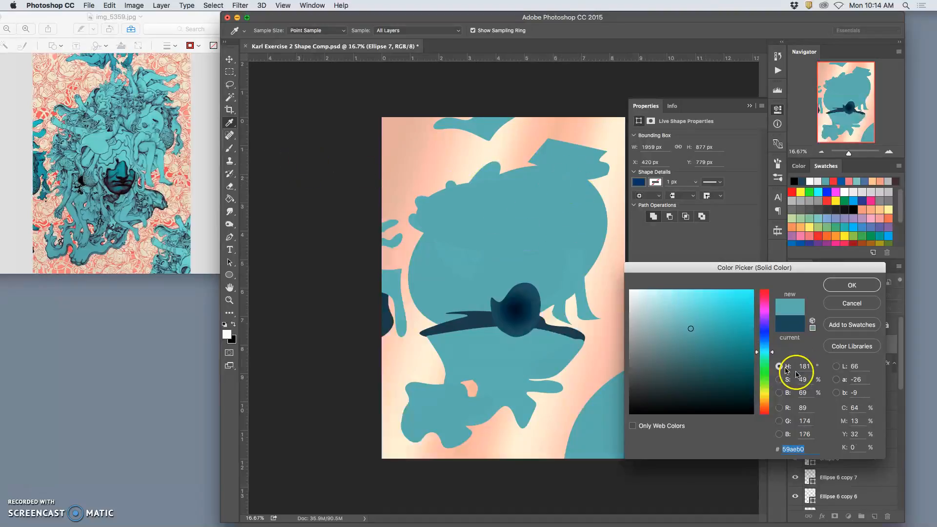
drag(691, 331, 690, 337)
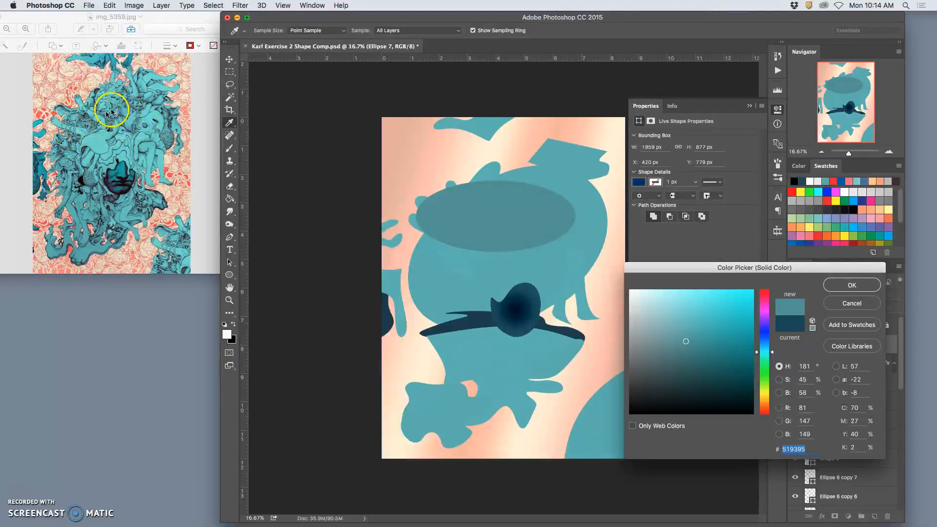
click(850, 286)
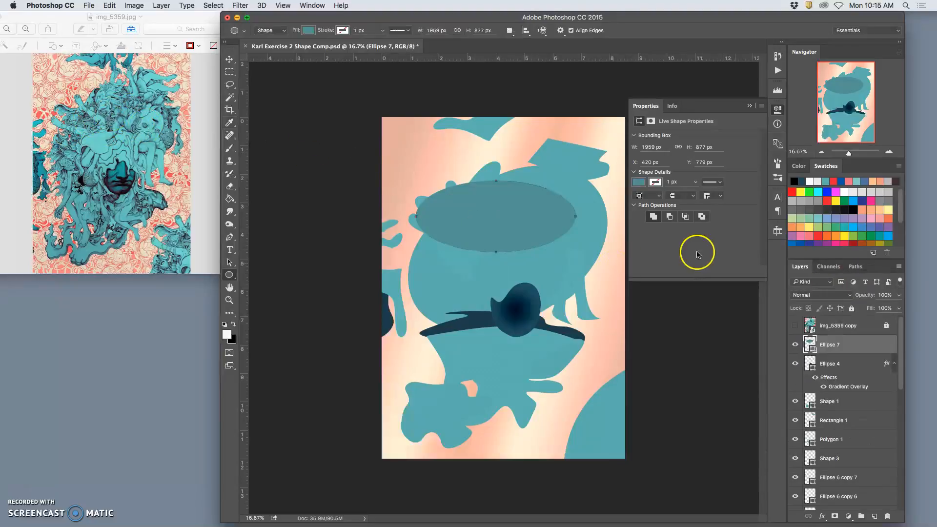
Warp the new ellipse into a curved shadow cap that follows the upper outline of the teal head.
key(super+t)
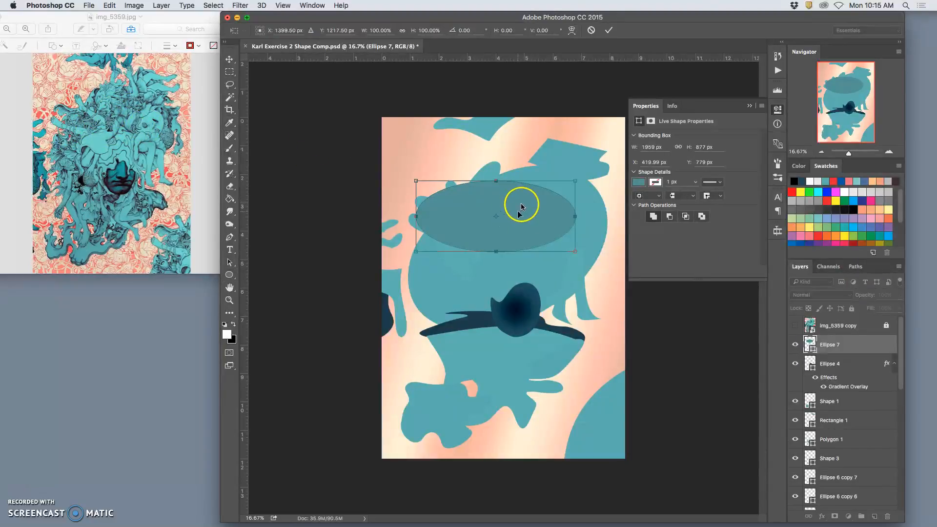
right_click(521, 210)
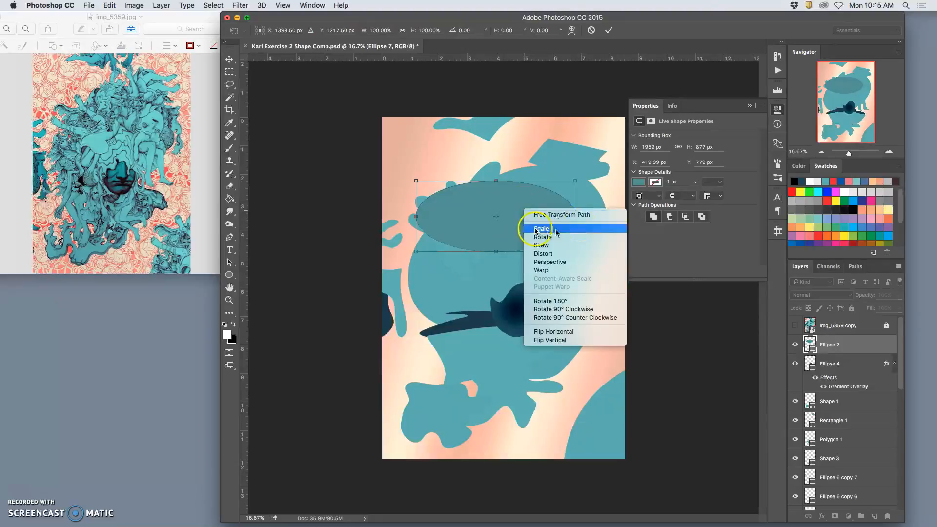
click(542, 270)
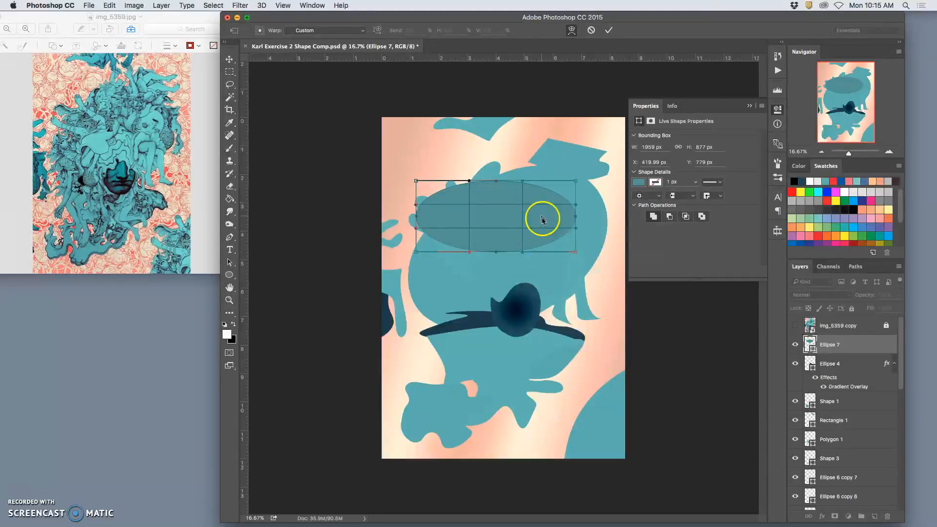
drag(541, 197, 605, 238)
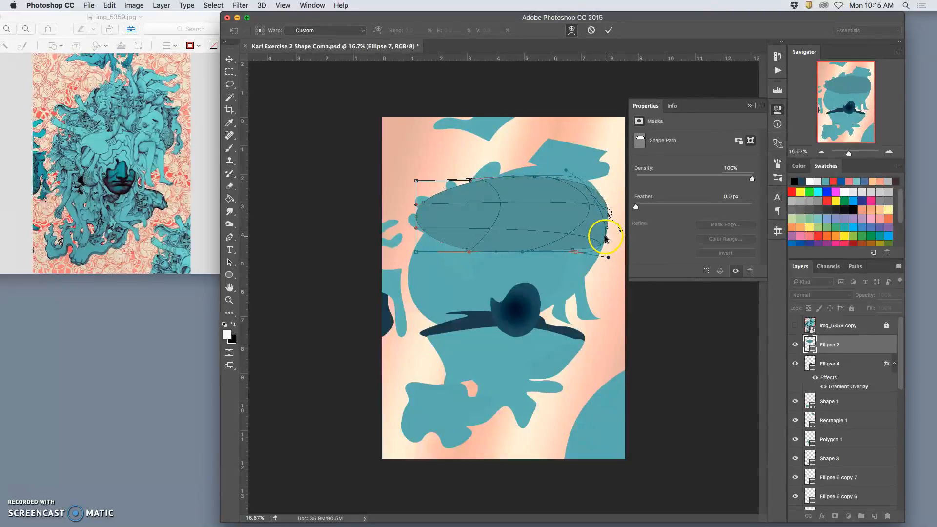
drag(569, 188, 527, 168)
drag(419, 225, 410, 273)
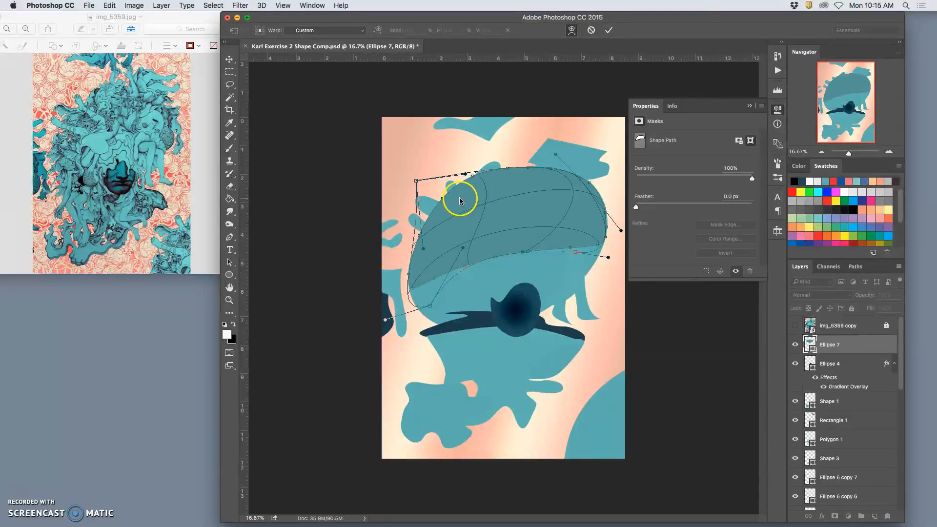
drag(494, 248, 487, 234)
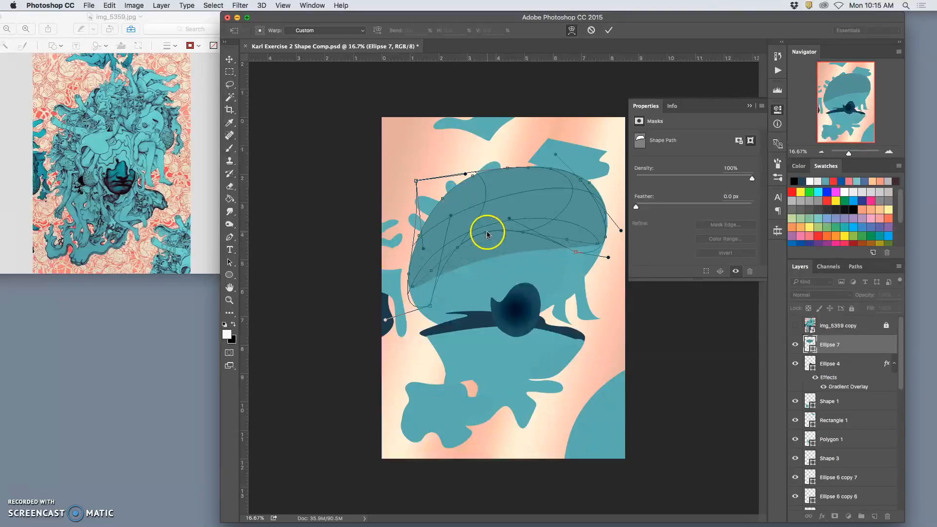
drag(579, 240, 581, 249)
key(Return)
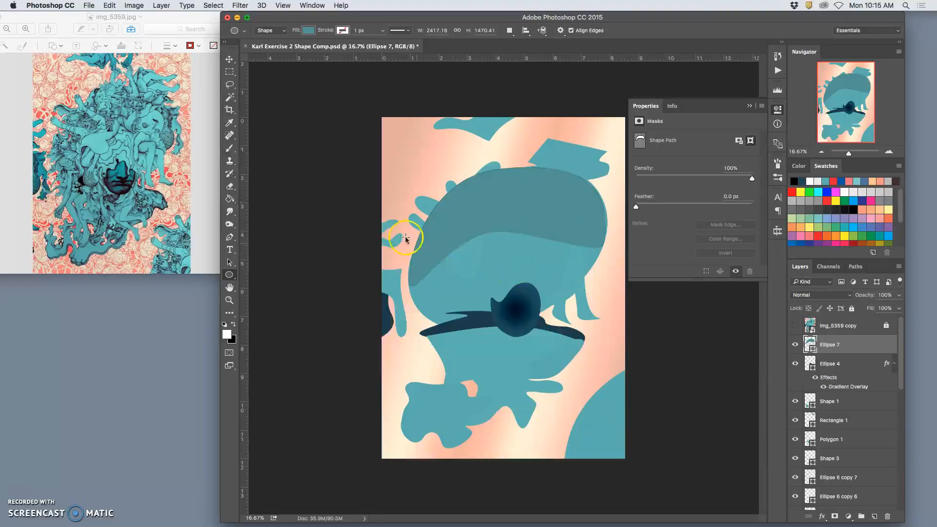
Duplicate the light teal ellipse shape on the head and place the copy directly above the Ellipse 7 layer, shifted towards the head's centre.
click(230, 59)
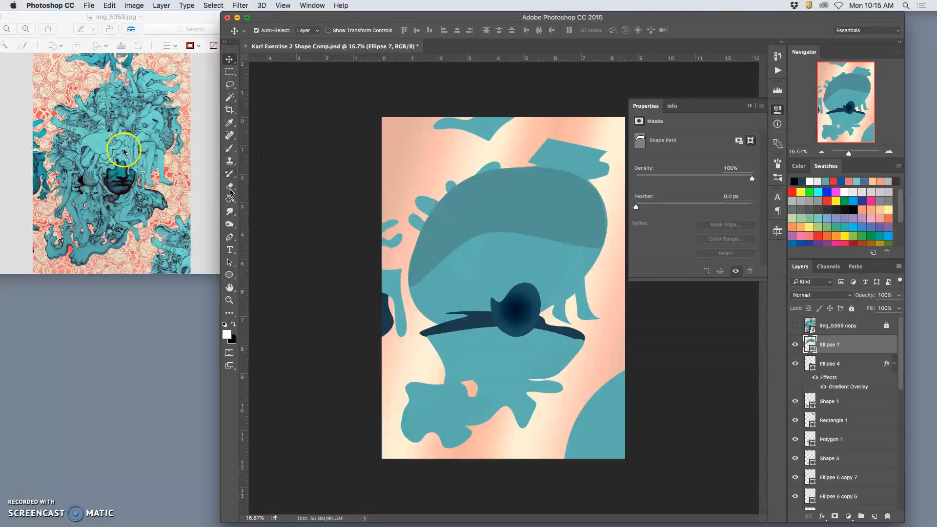
click(476, 252)
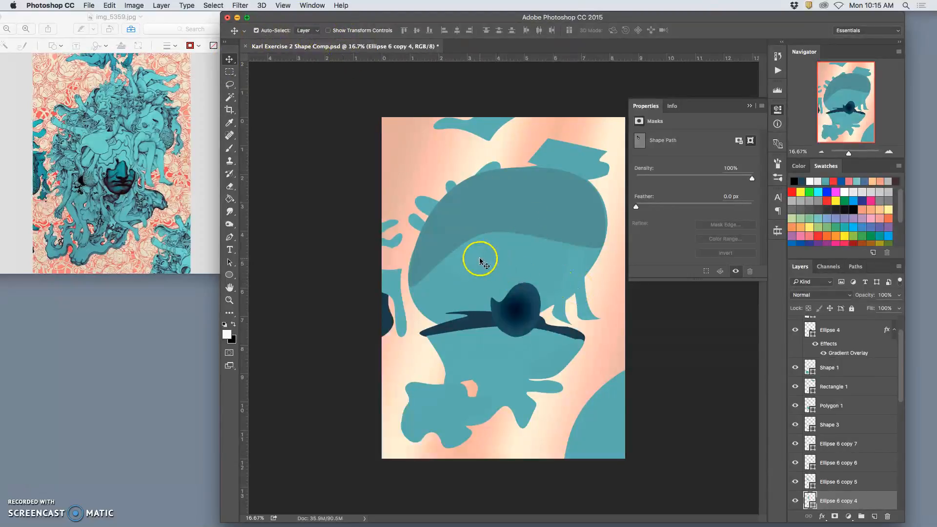
click(461, 262)
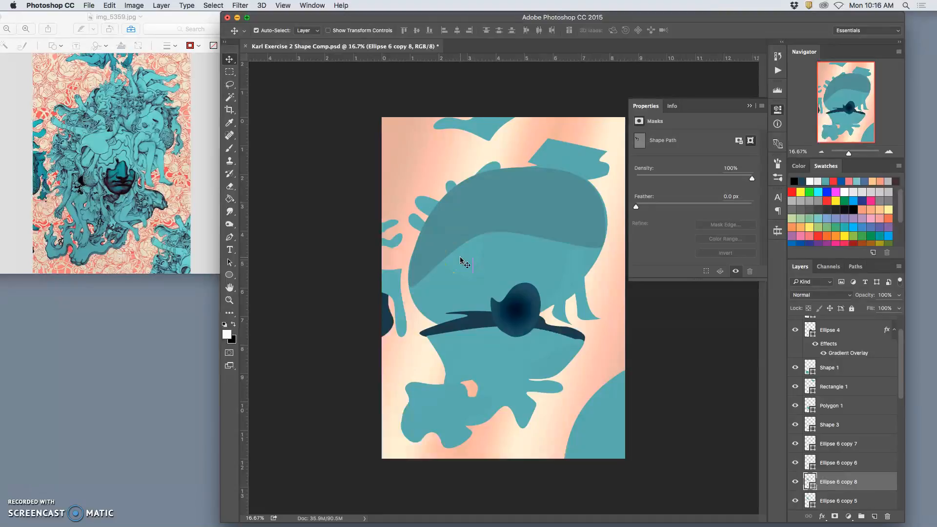
drag(894, 484, 848, 333)
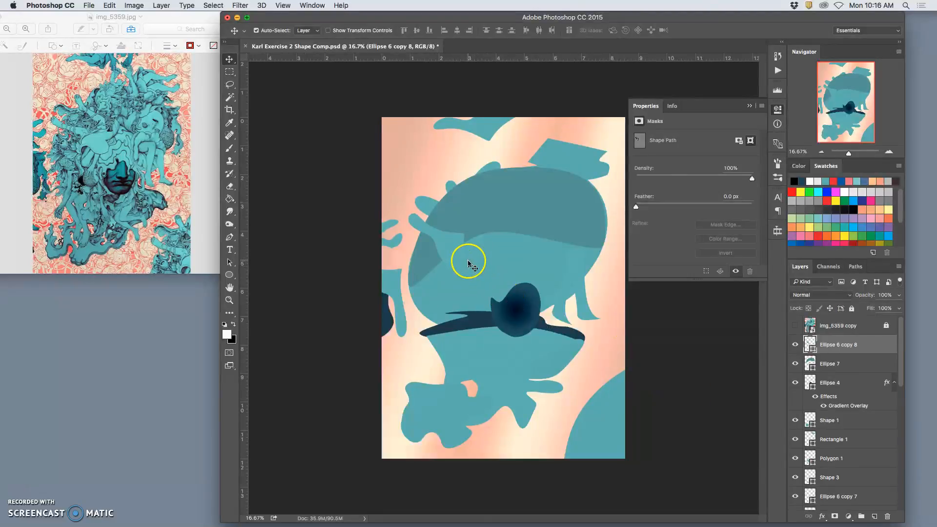
mouse_move(457, 253)
mouse_down()
mouse_move(485, 266)
mouse_move(519, 244)
mouse_move(506, 242)
mouse_move(531, 243)
mouse_move(489, 184)
mouse_move(426, 215)
mouse_move(472, 248)
mouse_up()
Transform the copied shape with a -153.45° rotation and 122.65% scale, warping it into a curved form above the dark circle.
key(ctrl+t)
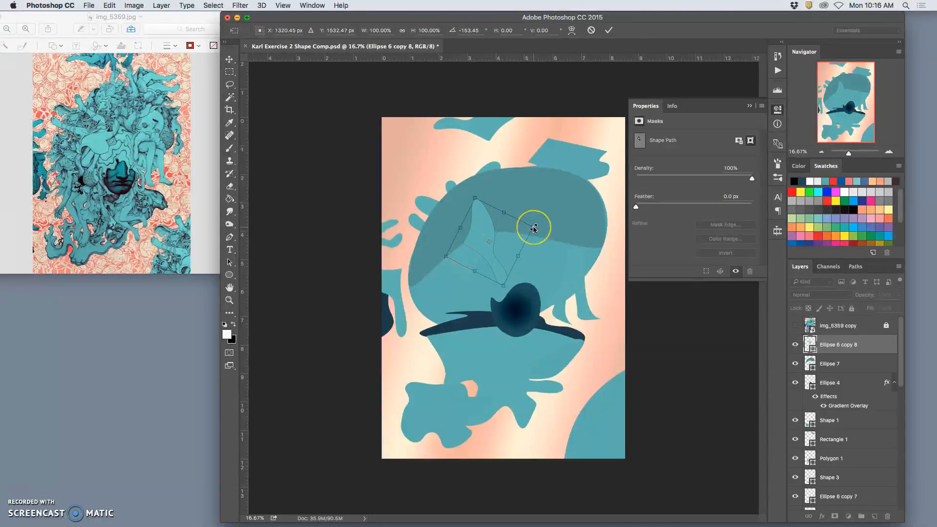
drag(534, 228, 553, 220)
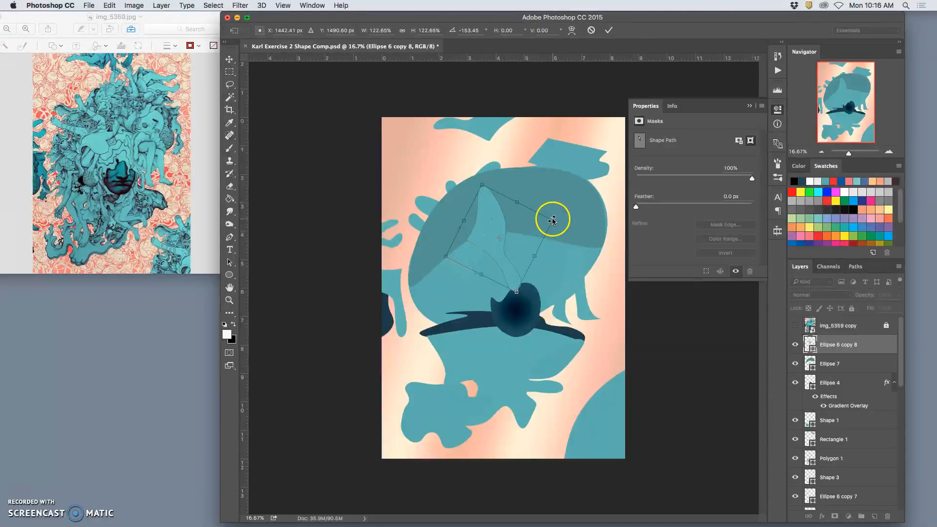
right_click(497, 259)
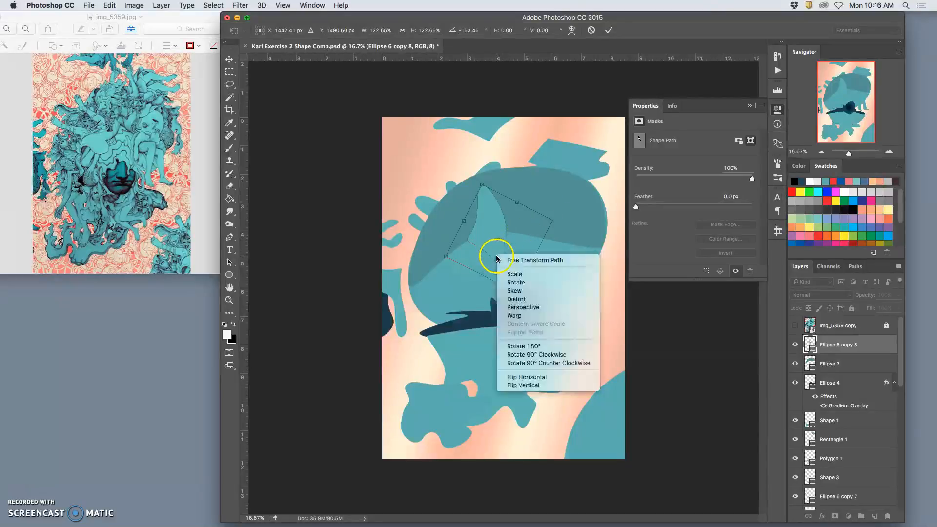
click(527, 325)
drag(523, 263, 483, 254)
key(Return)
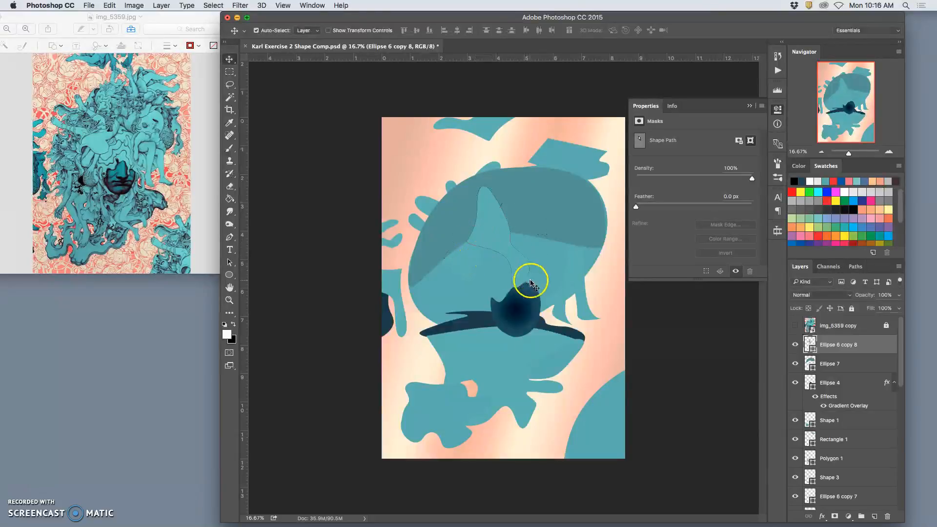
Duplicate the warped teal shape and fill the copy with the lighter teal #75c1c1.
key(super+j)
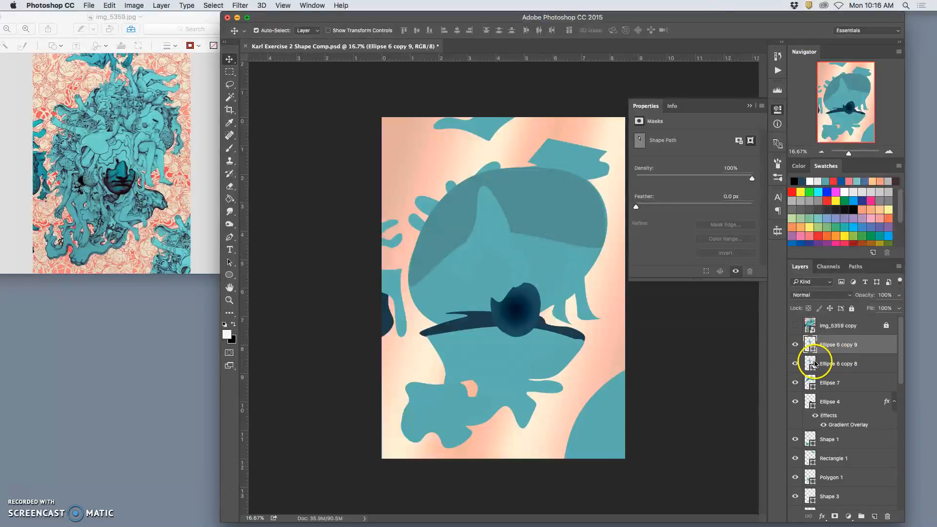
double_click(810, 343)
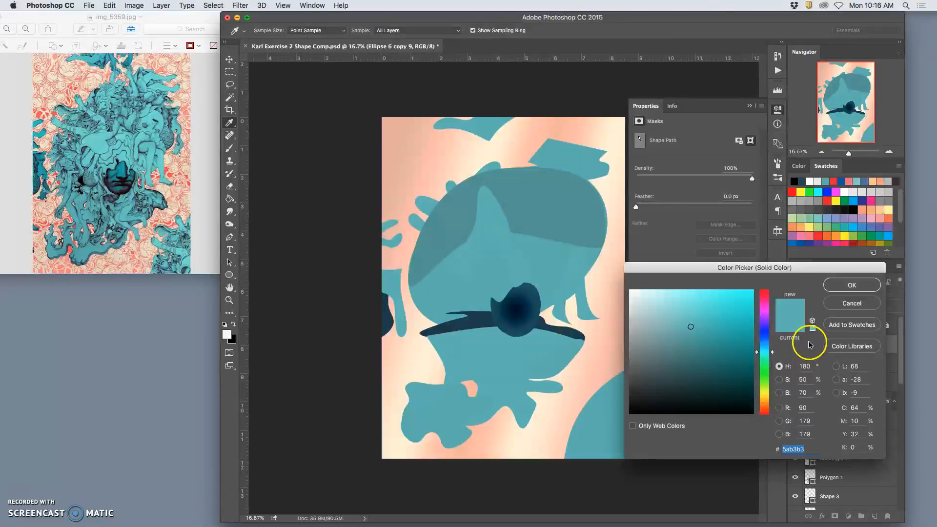
click(678, 320)
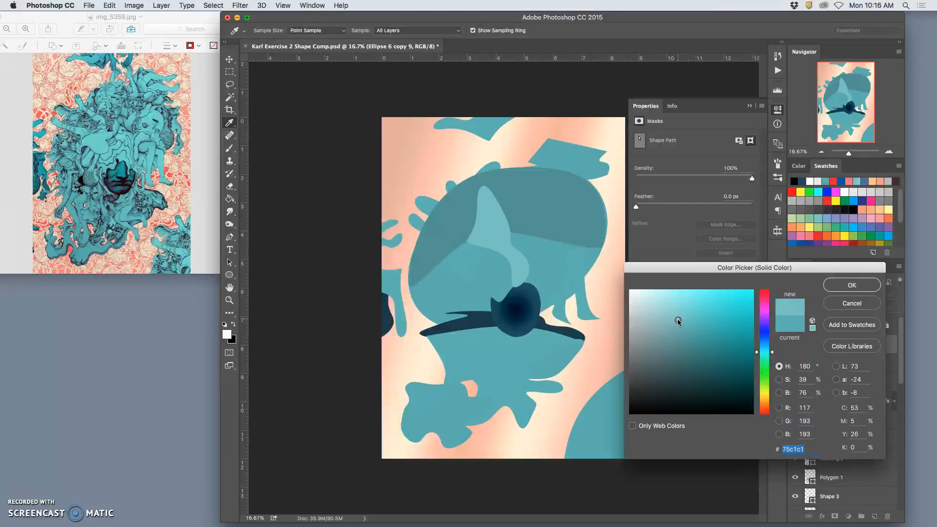
click(851, 285)
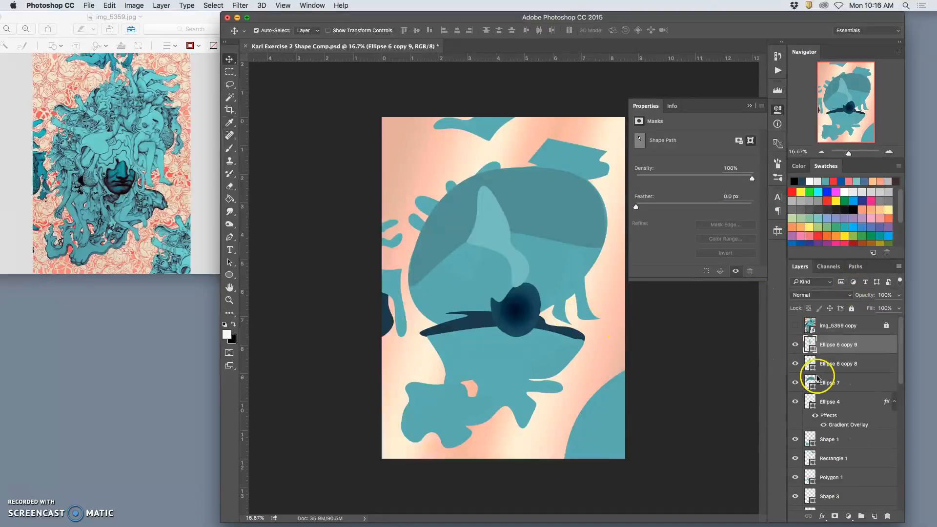
Shift the Ellipse 6 copy 9 fill to the greener teal #66b7ab.
double_click(811, 347)
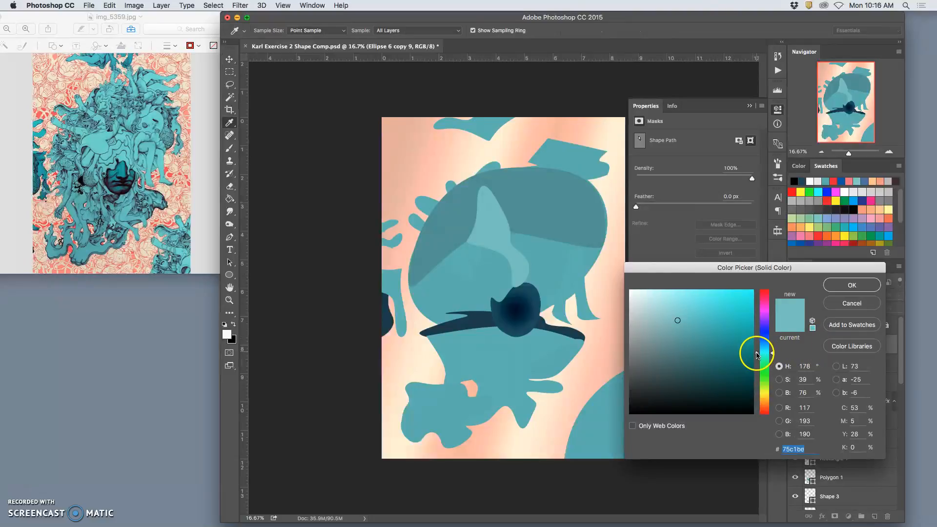
mouse_move(697, 328)
mouse_down()
mouse_move(682, 318)
mouse_move(683, 326)
mouse_up()
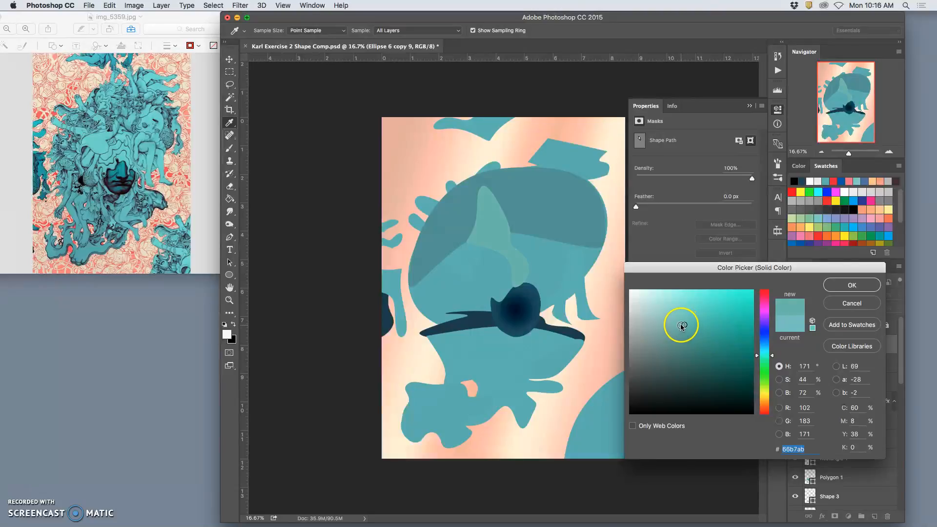
click(852, 285)
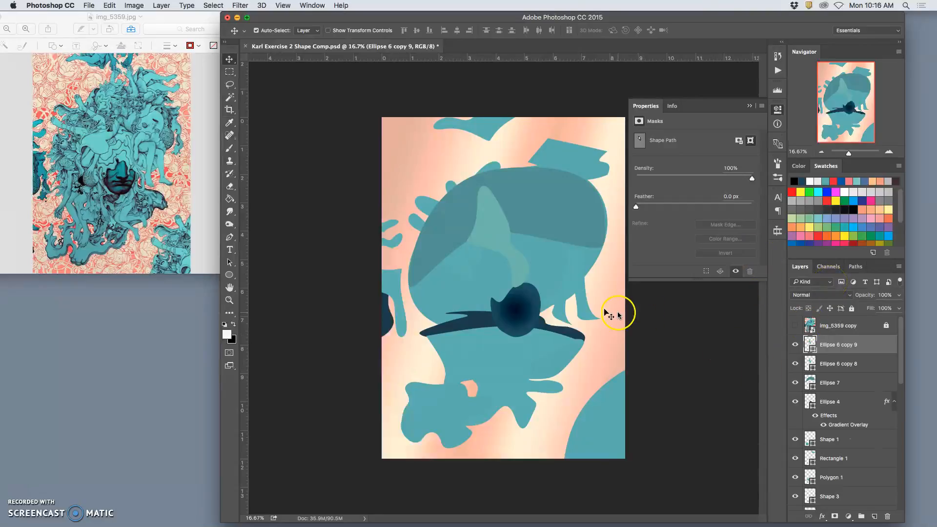
Lighten the Ellipse 6 copy 9 fill to the soft green-teal #74bfb5.
double_click(811, 344)
drag(678, 321, 679, 320)
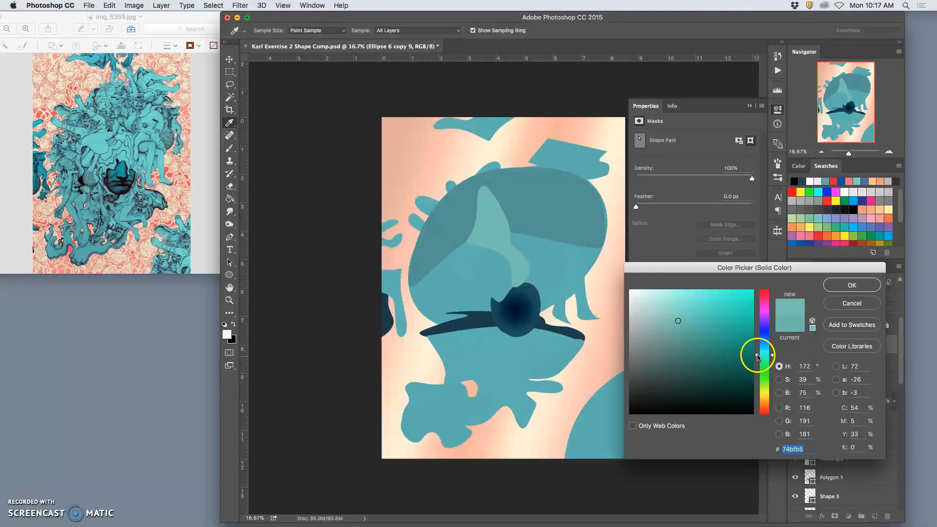
click(849, 288)
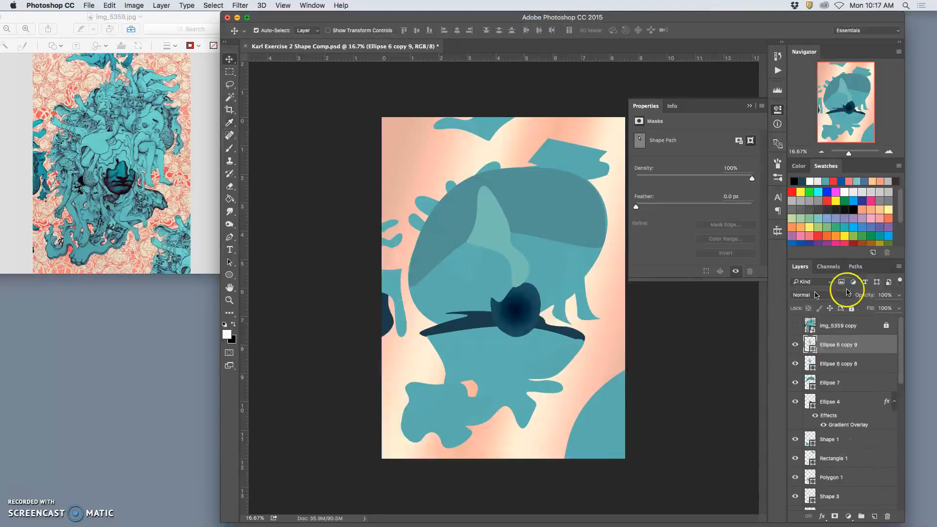
Nudge the lighter highlight shape (Ellipse 6 copy 9) rightward above the dark circle and move Ellipse 6 copy 8 out to its left.
drag(564, 297, 520, 272)
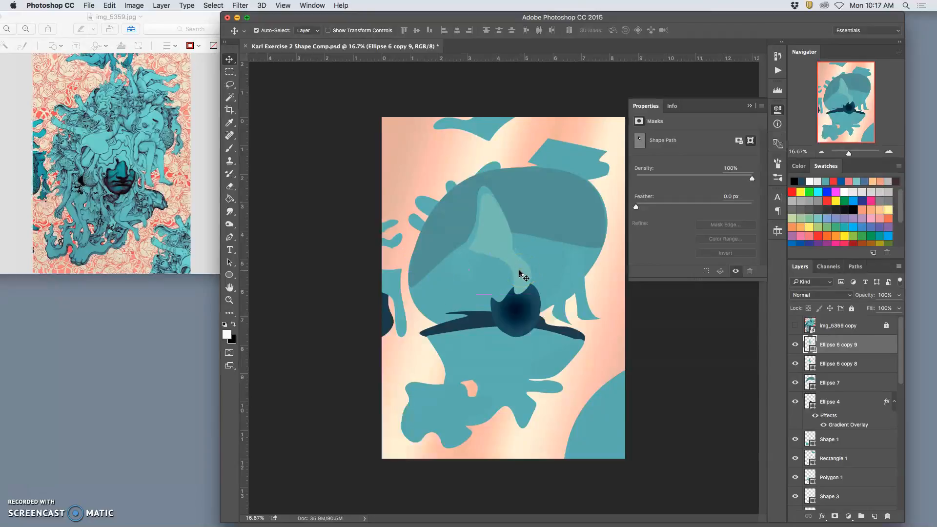
drag(520, 275, 525, 275)
mouse_move(476, 238)
mouse_down()
mouse_move(471, 246)
mouse_move(459, 239)
mouse_up()
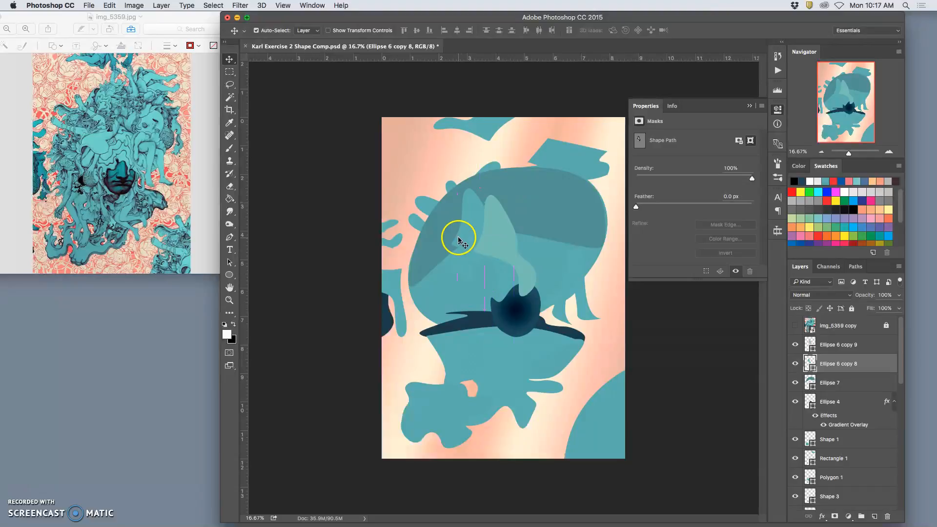
Flip Ellipse 6 copy 8 horizontally and rotate it to 103.65°, placing it across the left side of the large head shape.
key(super+t)
right_click(473, 222)
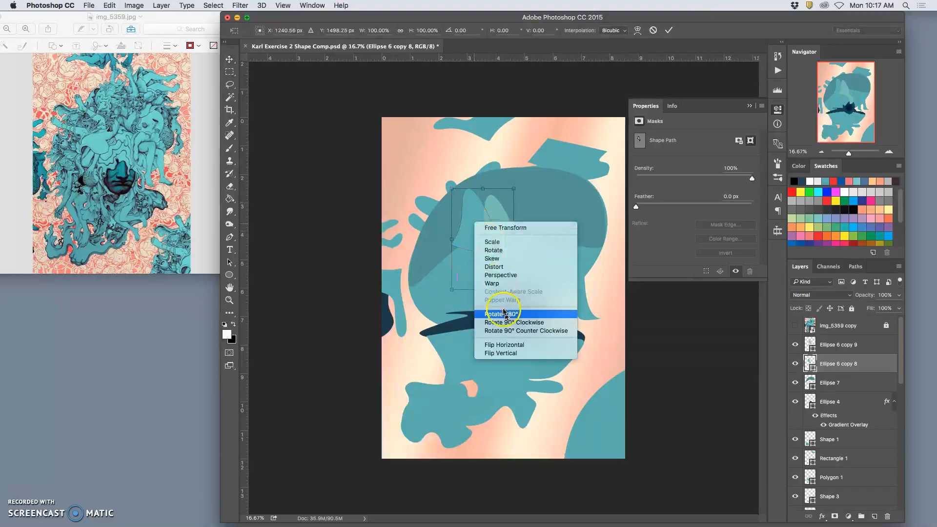
click(515, 346)
drag(523, 268, 484, 259)
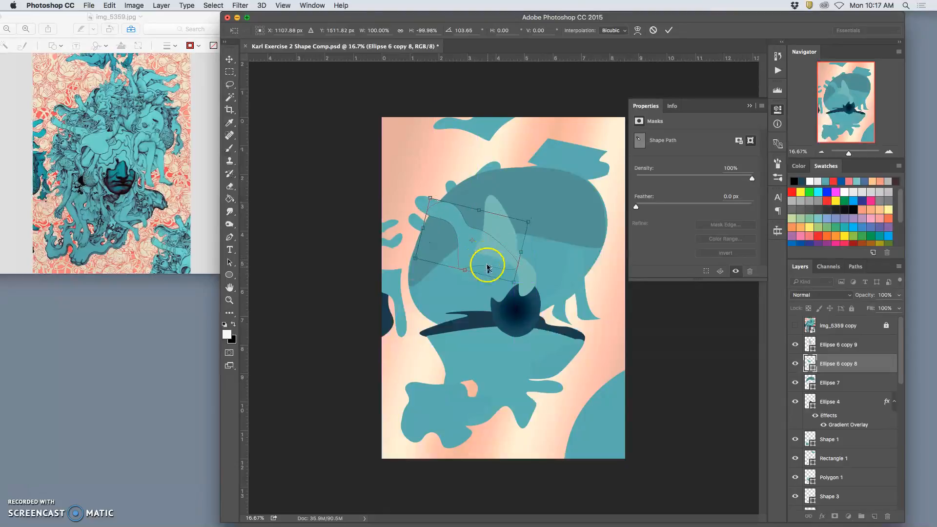
key(Return)
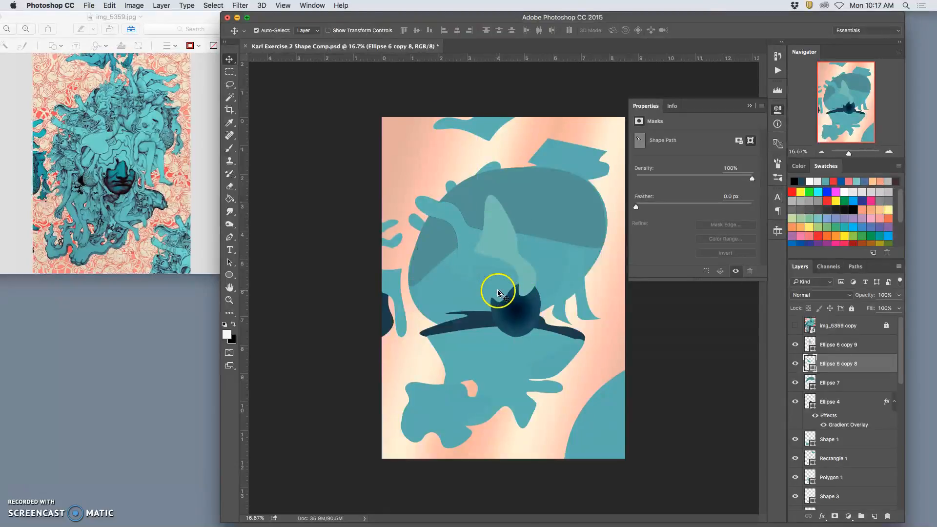
Duplicate the light green-teal highlight and place the copy on the head's right side, scaled 139.17% by 118.44% and rotated -130.23°.
click(521, 267)
drag(521, 267, 487, 225)
key(ctrl+t)
drag(566, 171, 564, 142)
drag(628, 244, 607, 255)
drag(534, 260, 540, 269)
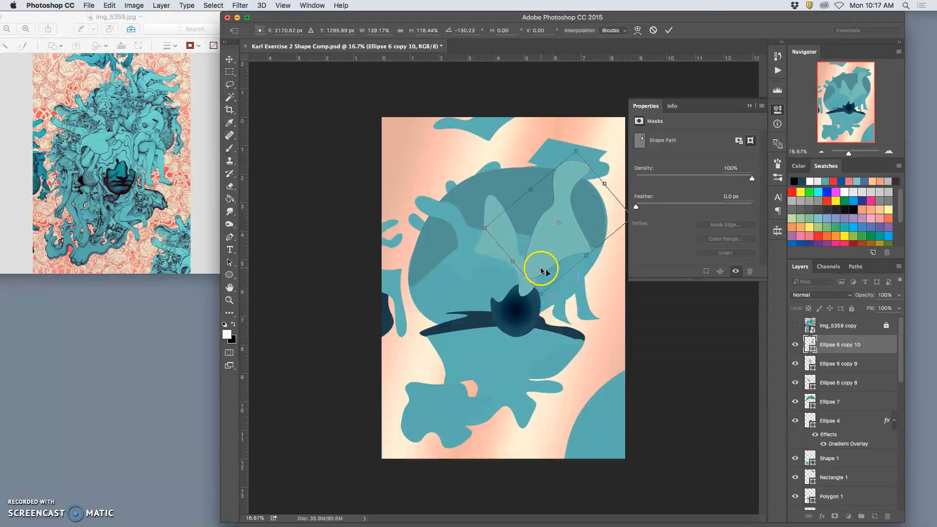
key(Return)
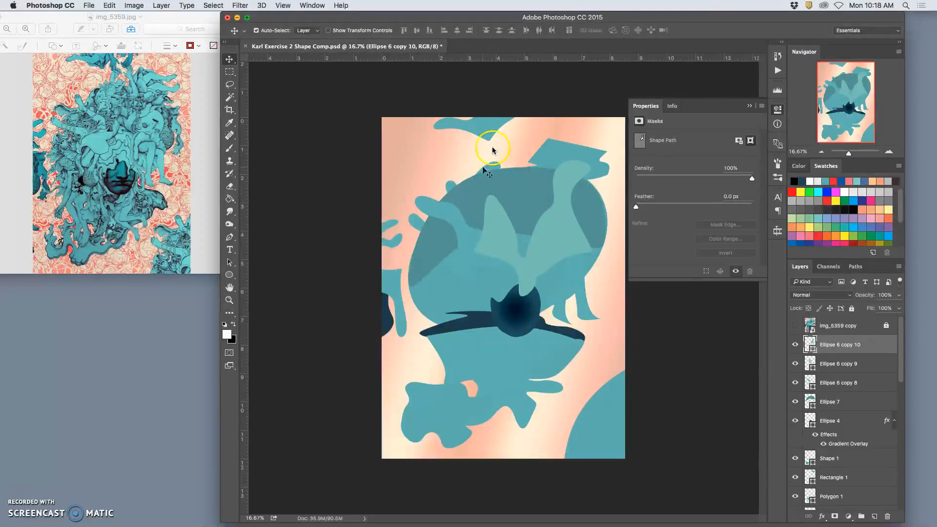
drag(537, 277, 550, 255)
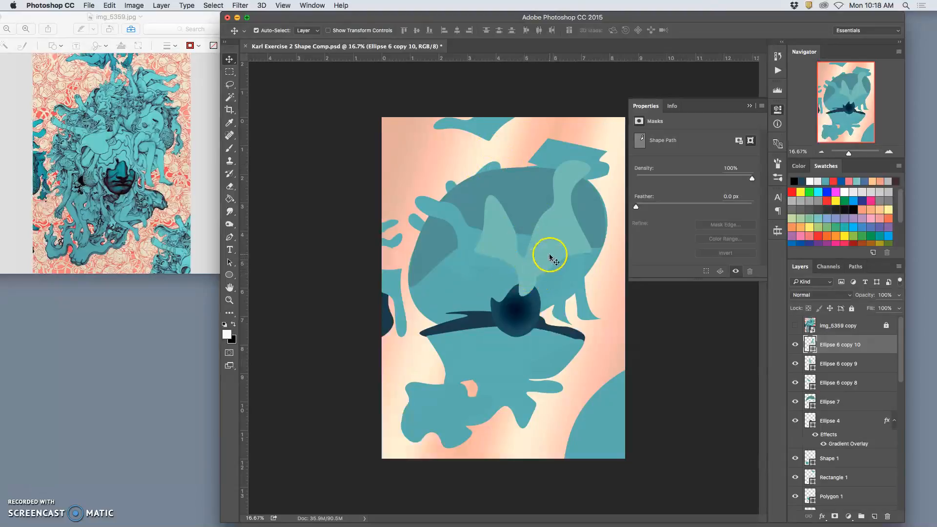
Duplicate the teal arm shape at the head's upper left and raise the copy in the layer order to just below img_5359 copy.
click(493, 169)
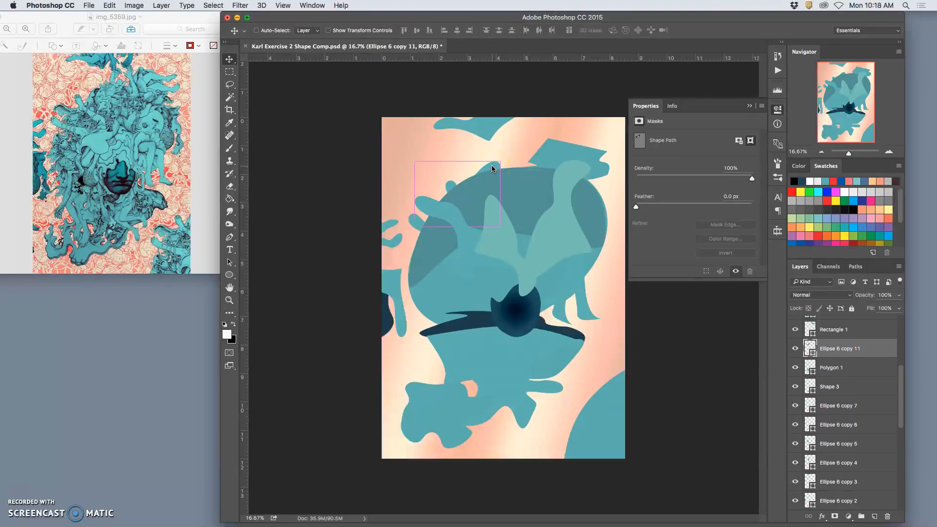
key(super+bracketright)
key(super+bracketright)
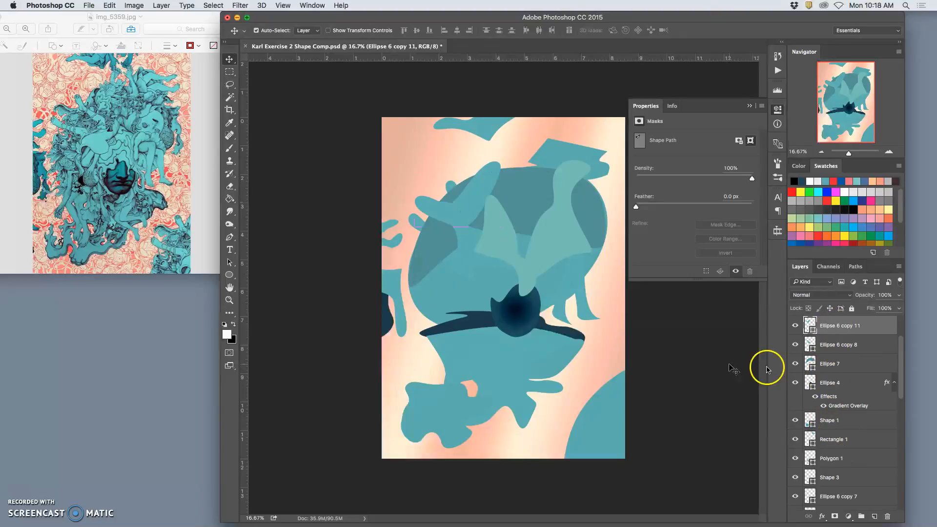
key(super+bracketright)
key(super+bracketright)
key(super+bracketright)
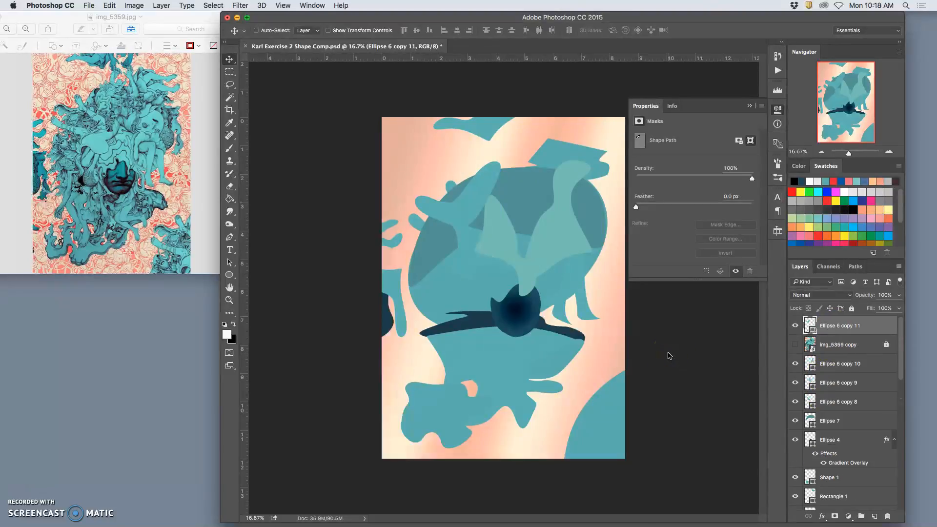
key(super+bracketleft)
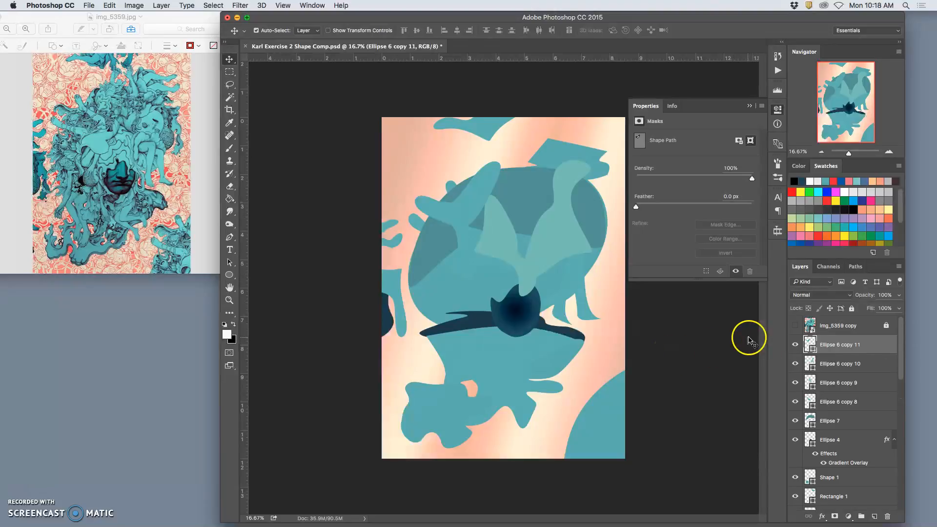
Using the reference overlay as a temporary guide, move Ellipse 6 copy 11 up and right and stretch it to 111.43% by 170.43%.
click(795, 325)
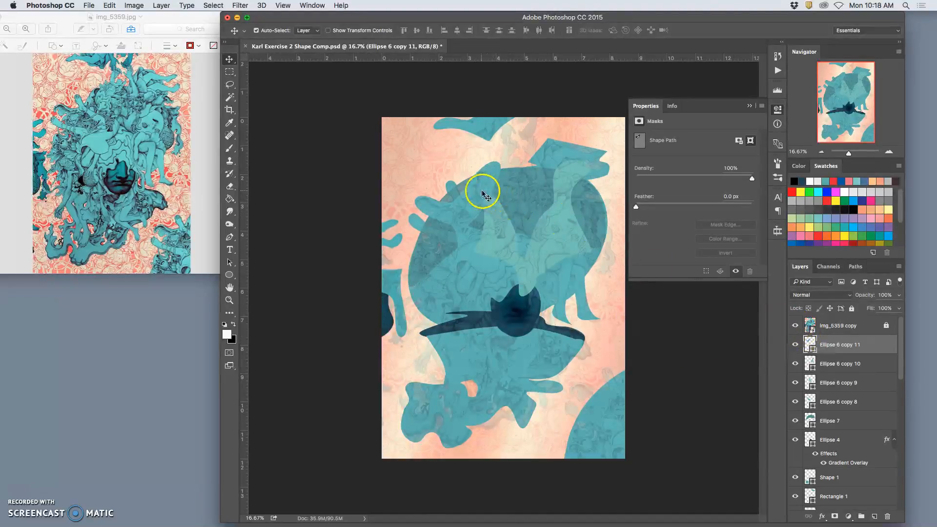
drag(479, 193, 508, 177)
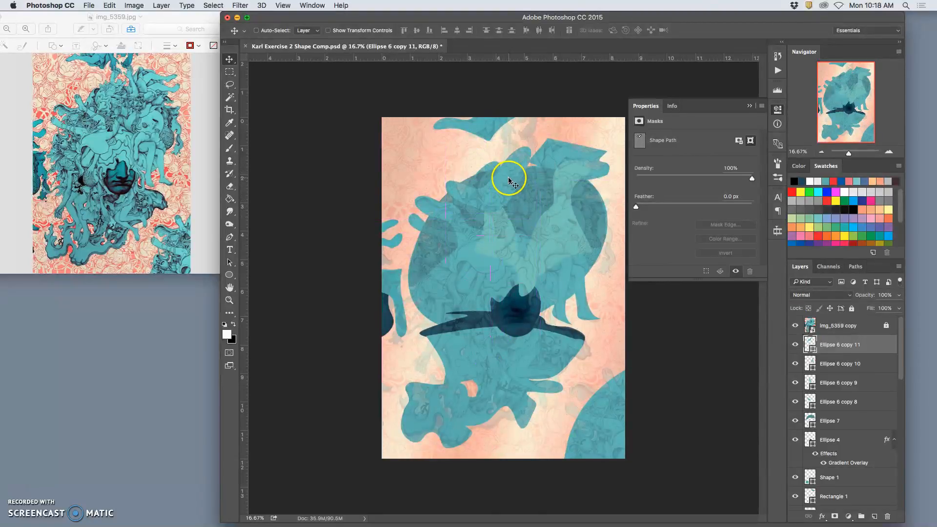
key(ctrl+t)
drag(537, 211, 541, 257)
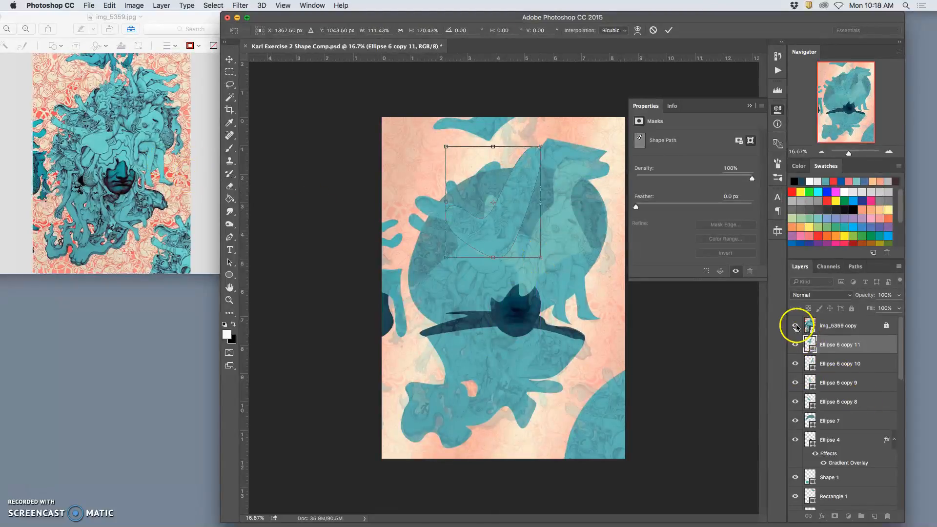
key(Return)
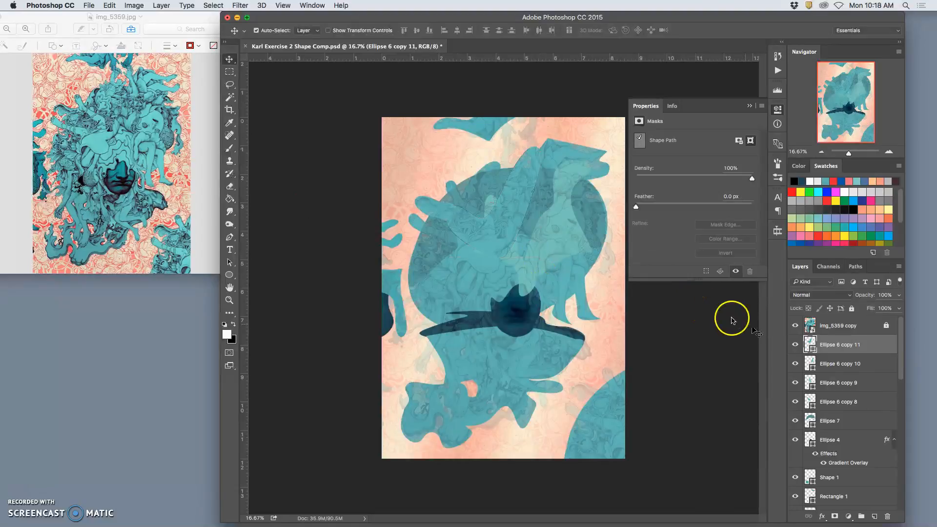
click(795, 325)
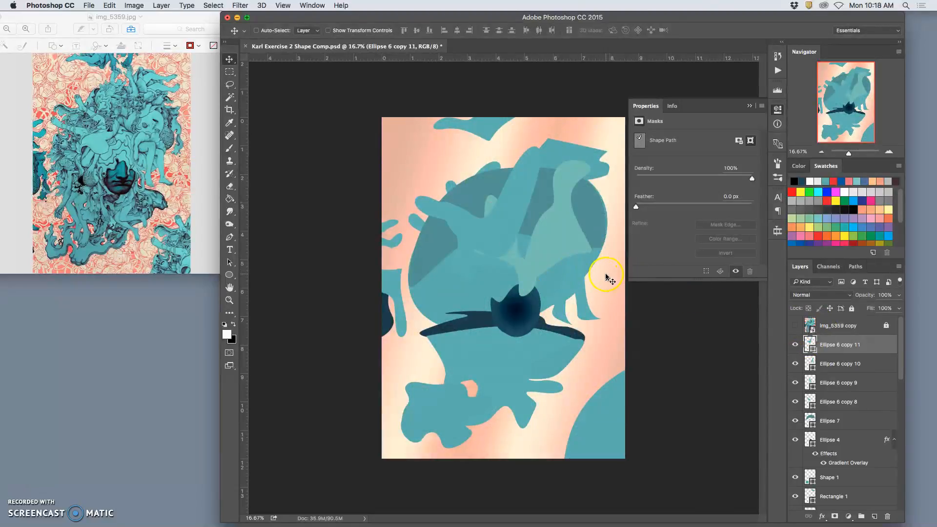
Reshape Ellipse 6 copy 11 with Free Transform into a shorter, broader form over the upper part of the head.
key(super+t)
drag(543, 169, 466, 200)
right_click(473, 185)
click(488, 211)
drag(536, 262, 534, 205)
key(Return)
Scale Ellipse 6 copy 11 to 94.42% by 83.65% and rotate it -19.72° at the head's upper left.
key(ctrl+t)
drag(542, 145, 538, 154)
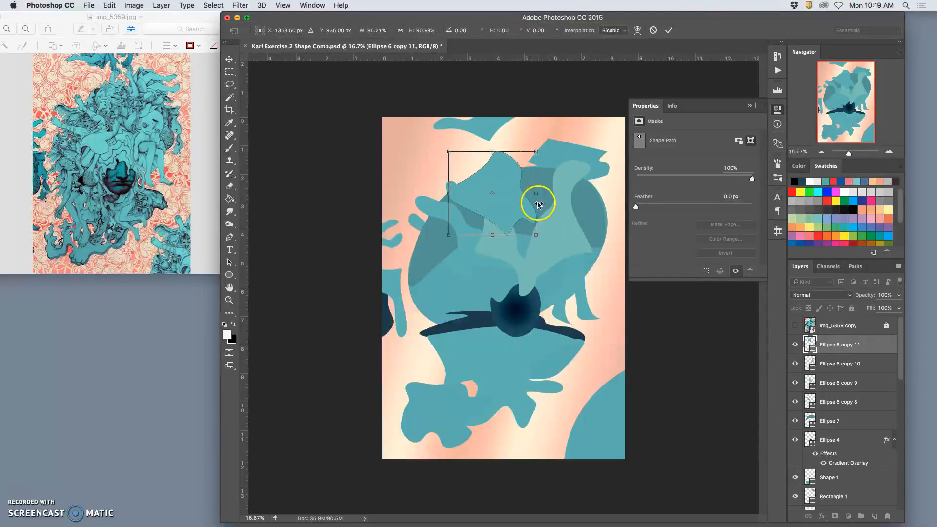
drag(546, 215, 511, 200)
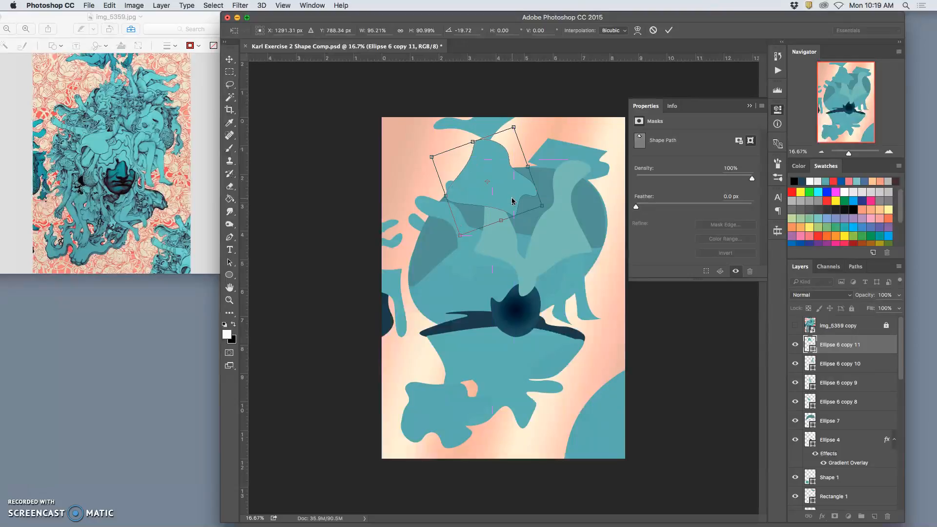
drag(514, 130, 518, 139)
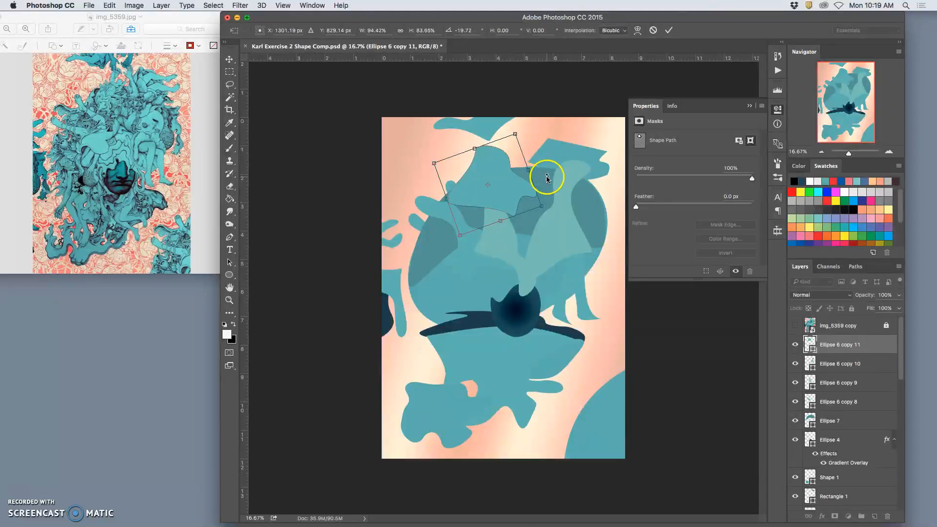
key(Return)
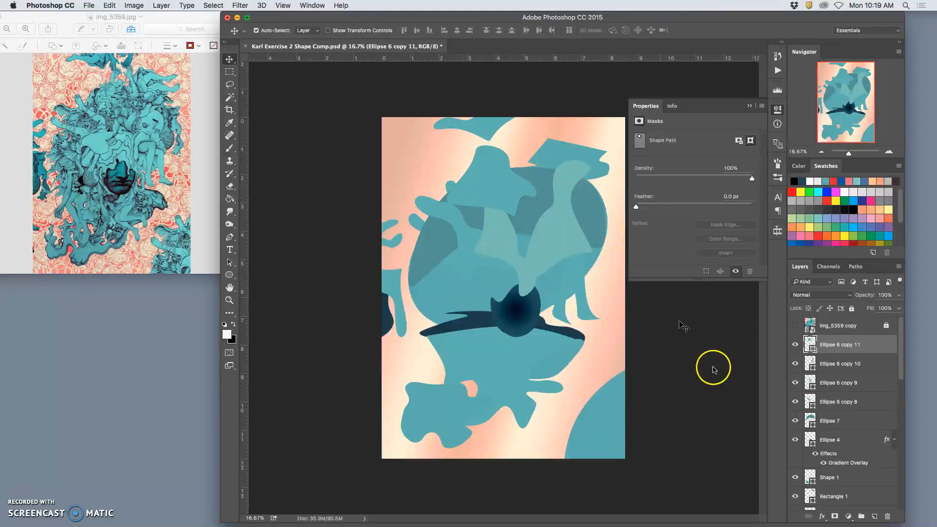
Fill Ellipse 6 copy 11 with the muted grey-teal #80bbb3.
double_click(810, 343)
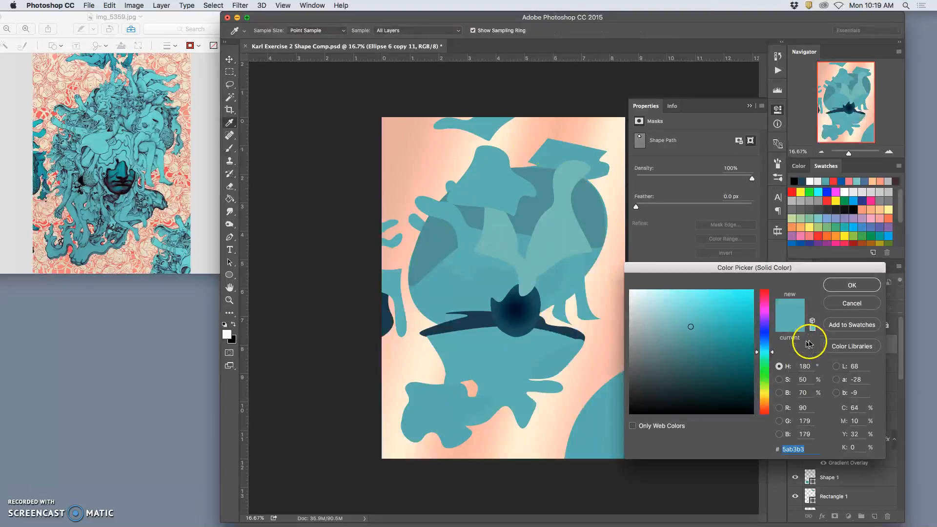
click(550, 233)
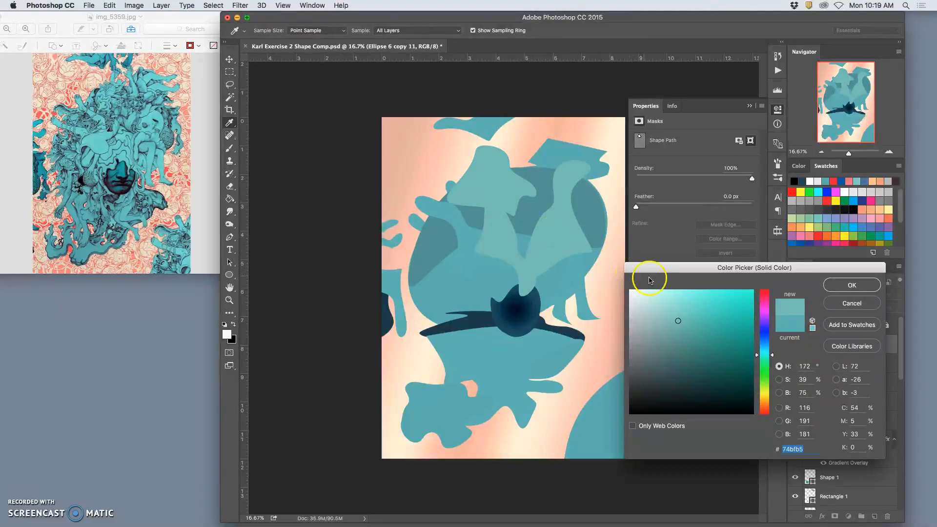
drag(678, 316, 668, 328)
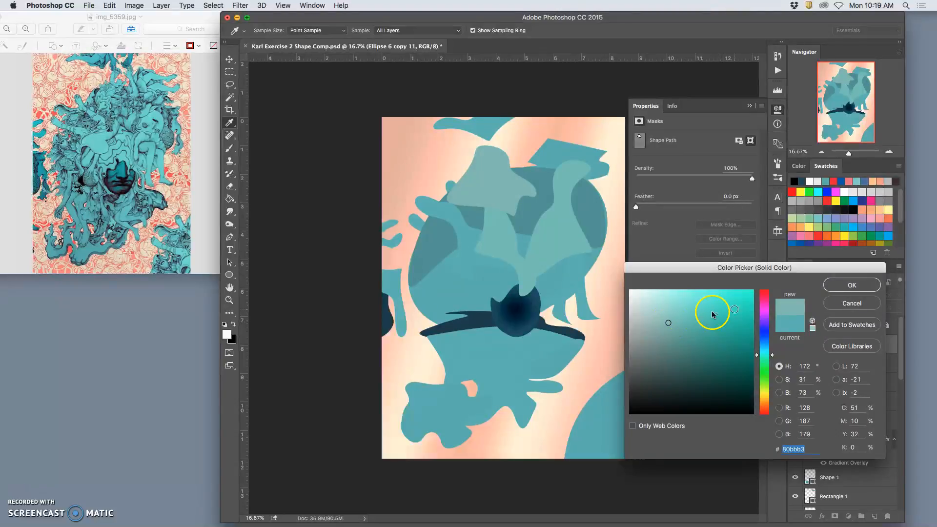
click(841, 286)
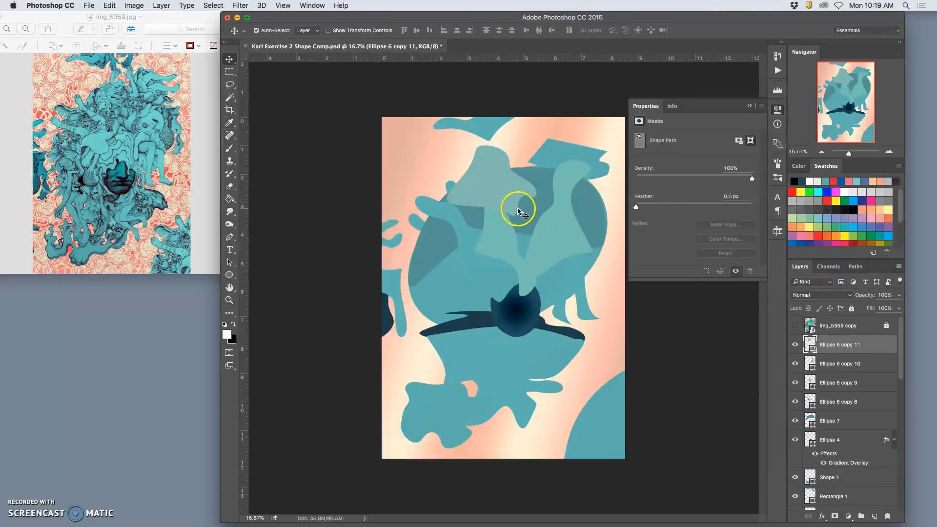
Duplicate the grey-teal shape, then shrink and rotate the copy over the upper right of the head.
drag(516, 209, 557, 189)
key(super+t)
drag(596, 130, 600, 145)
drag(611, 143, 563, 165)
key(Return)
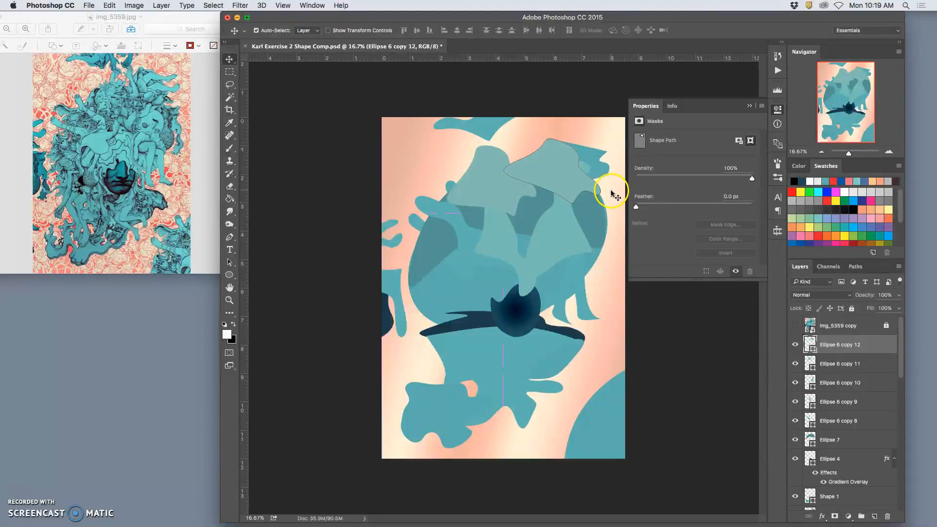
Change the fill of Ellipse 6 copy 12 to the slightly brighter teal #7fc1b8.
double_click(809, 344)
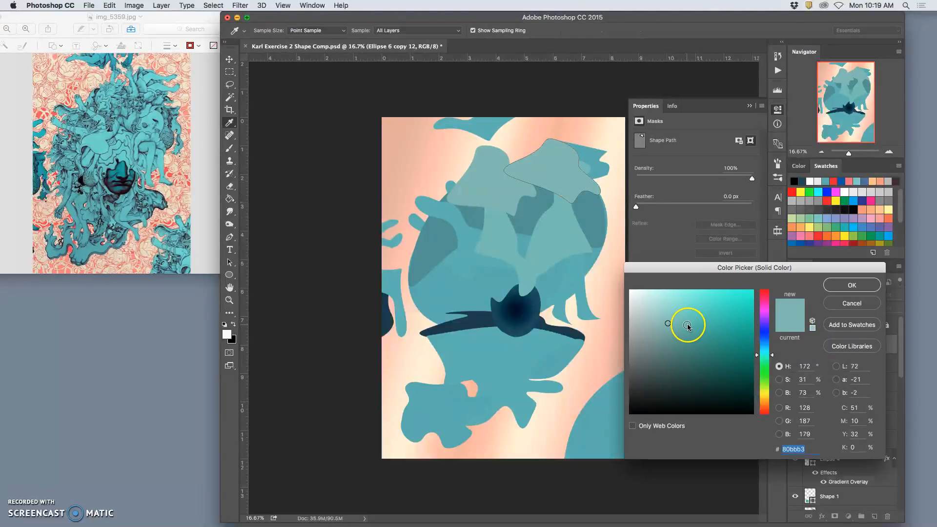
mouse_move(676, 309)
mouse_down()
mouse_move(674, 336)
mouse_move(675, 321)
mouse_up()
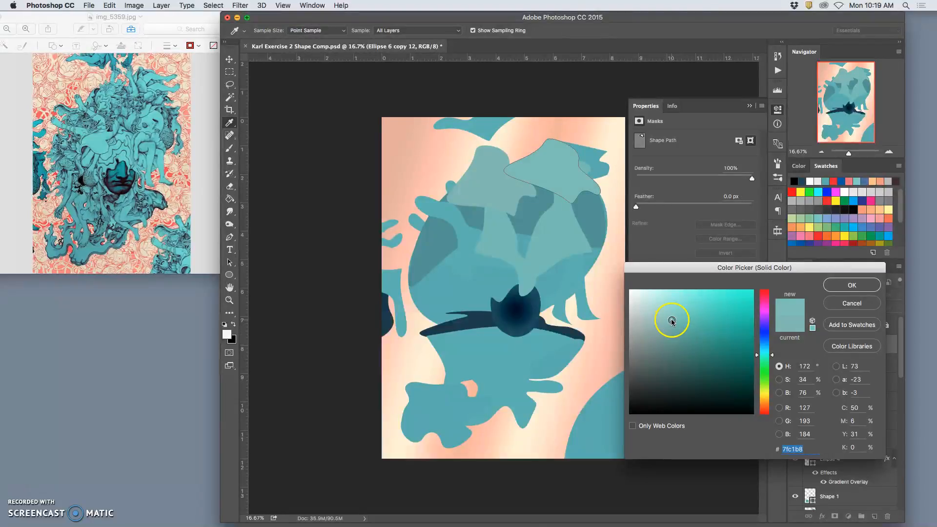
click(850, 284)
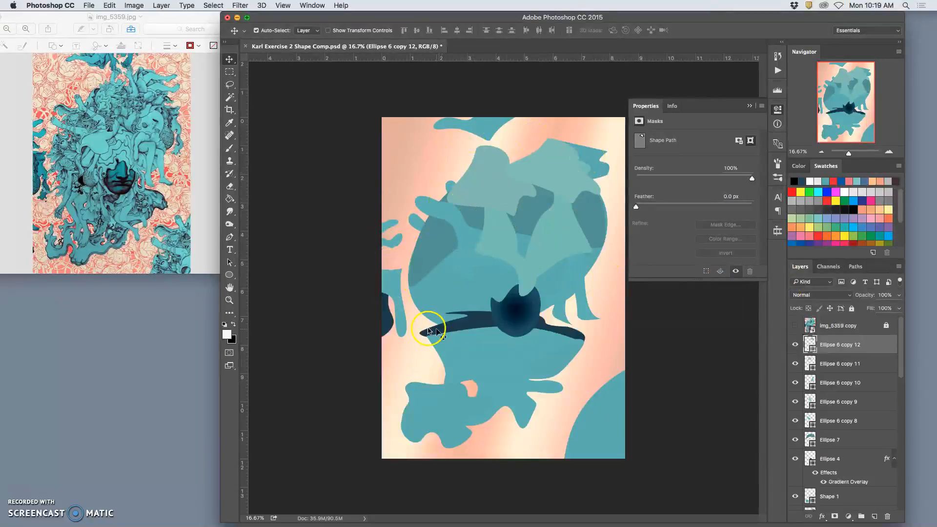
drag(481, 217, 512, 230)
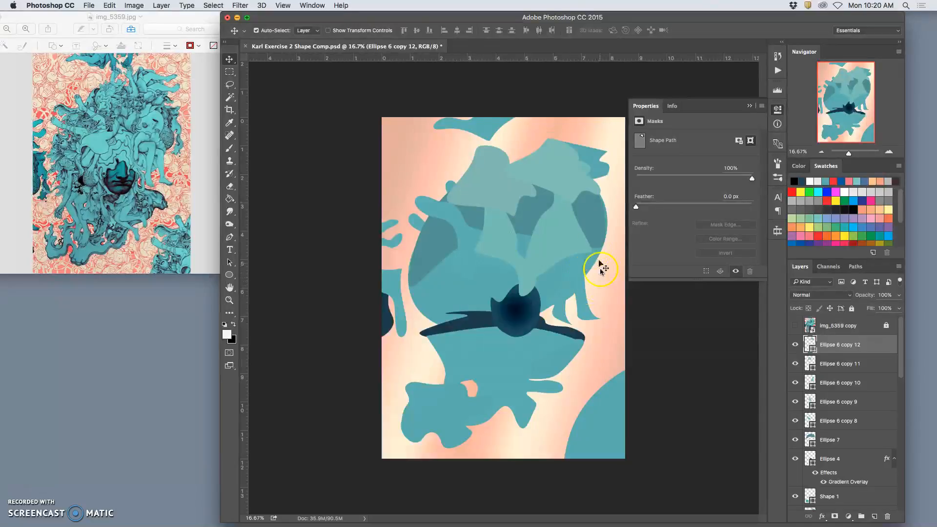
Lighten the fill of the dark shadow shape Ellipse 7 to #589fa1.
click(595, 223)
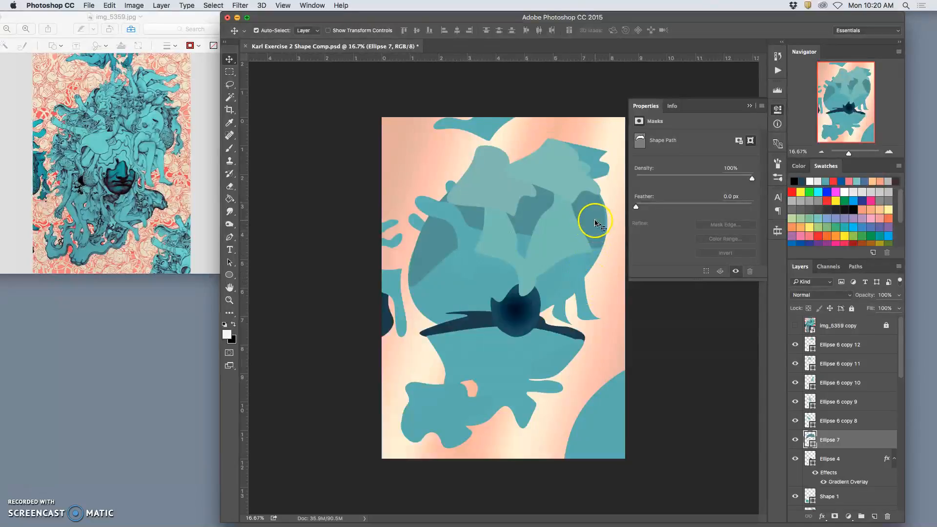
double_click(811, 437)
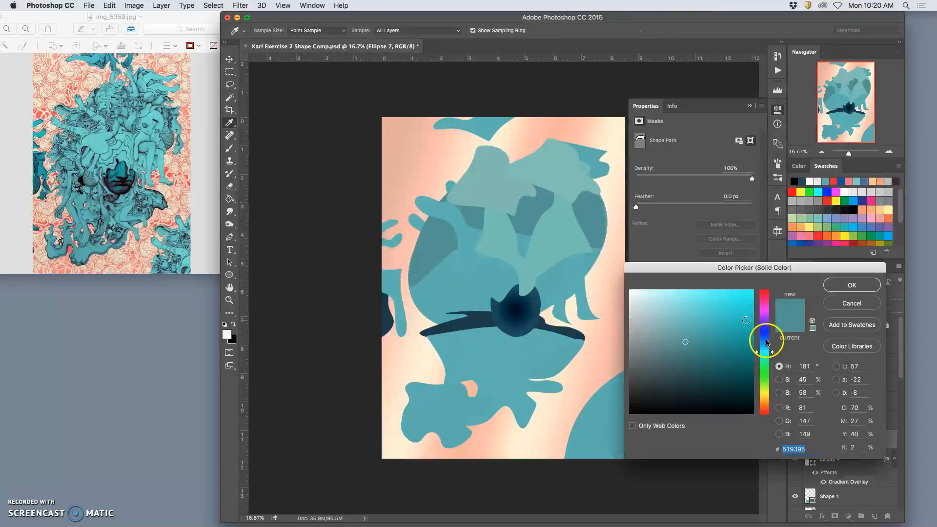
drag(687, 337, 685, 332)
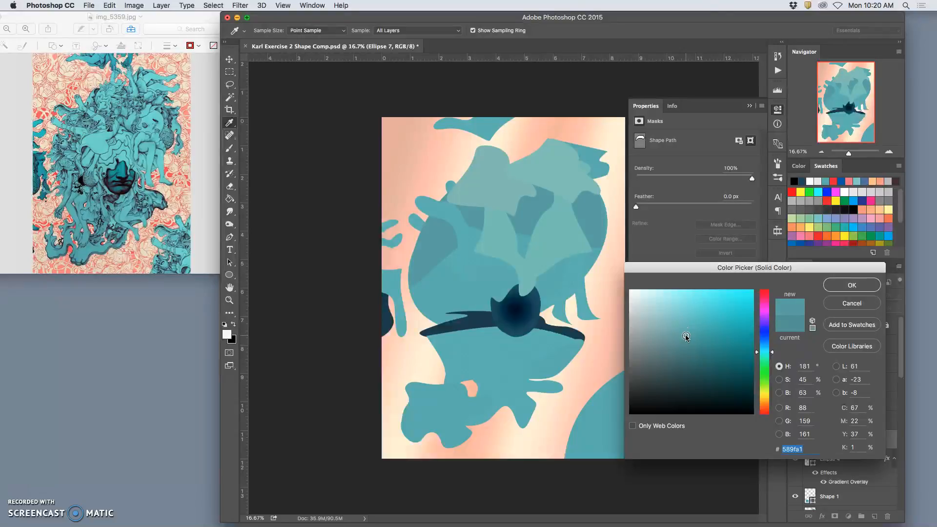
click(859, 286)
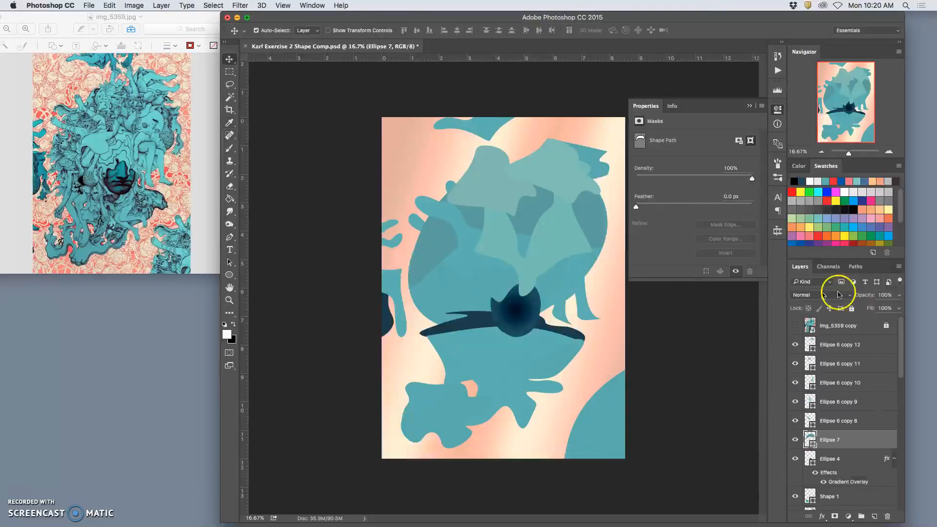
Duplicate the dark gradient shape Ellipse 4 and bring the copy to the top of the layer stack.
click(508, 318)
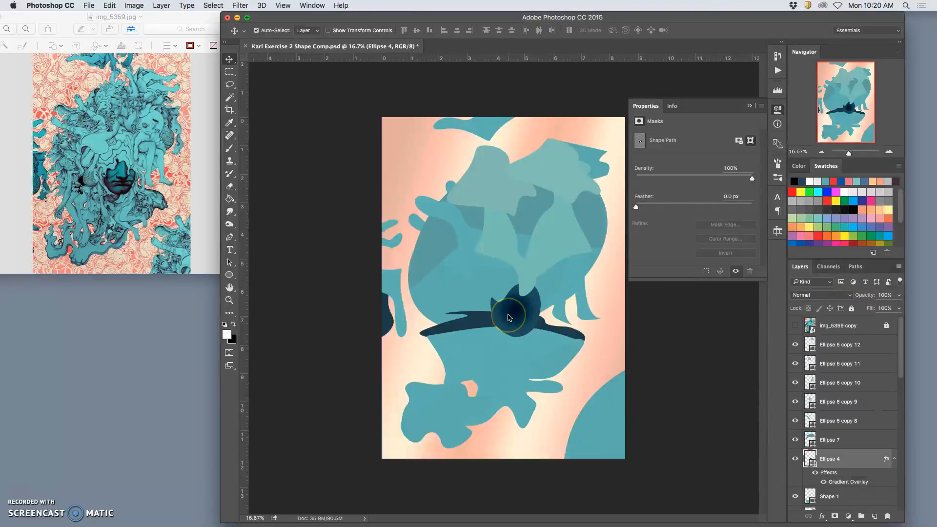
key(super+j)
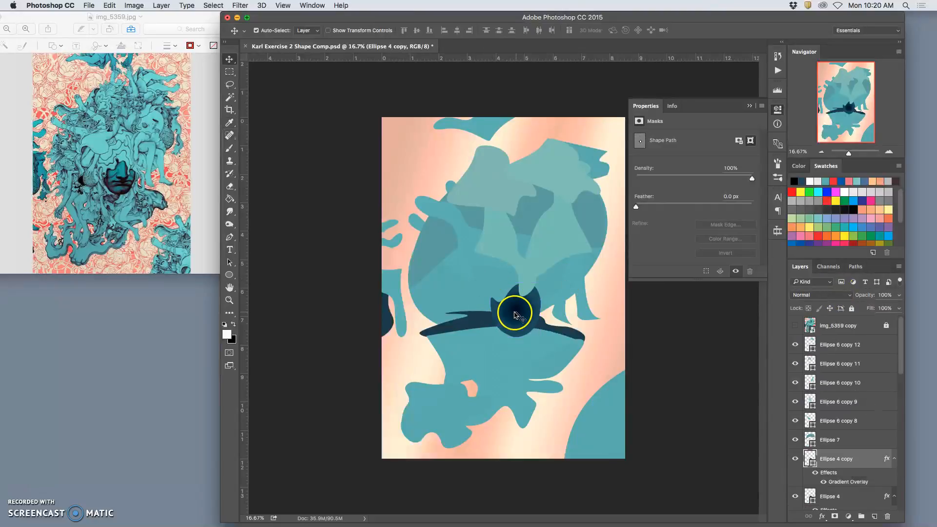
key(super+bracketright)
key(super+bracketright)
key(super+bracketright)
key(super+bracketright)
key(super+bracketright)
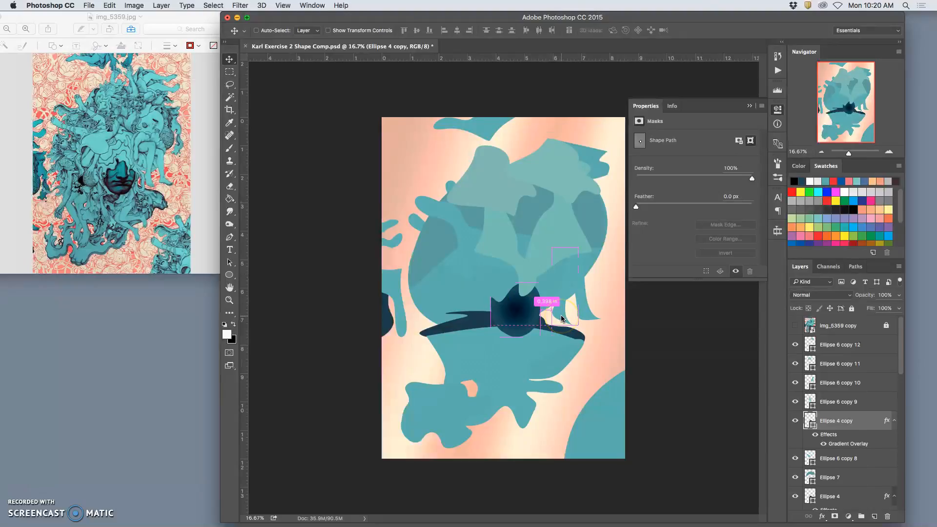
key(super+bracketright)
key(super+bracketright)
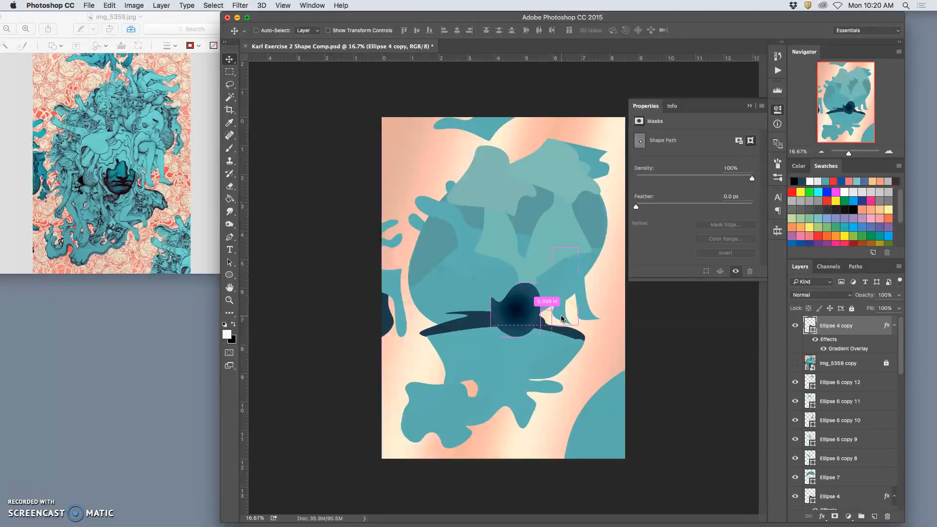
Move the dark copy to the left of the original, scale it to about 48% by 52% and rotate it about 168°.
drag(522, 305, 457, 288)
key(super+t)
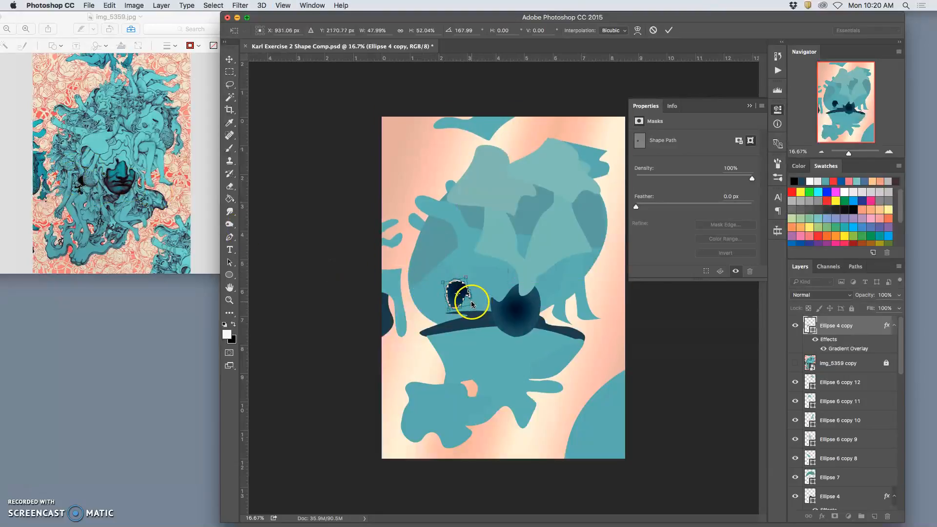
scroll(471, 303, up, 3)
Warp the small dark oval into a hooked shape with a notch in its right side.
right_click(383, 307)
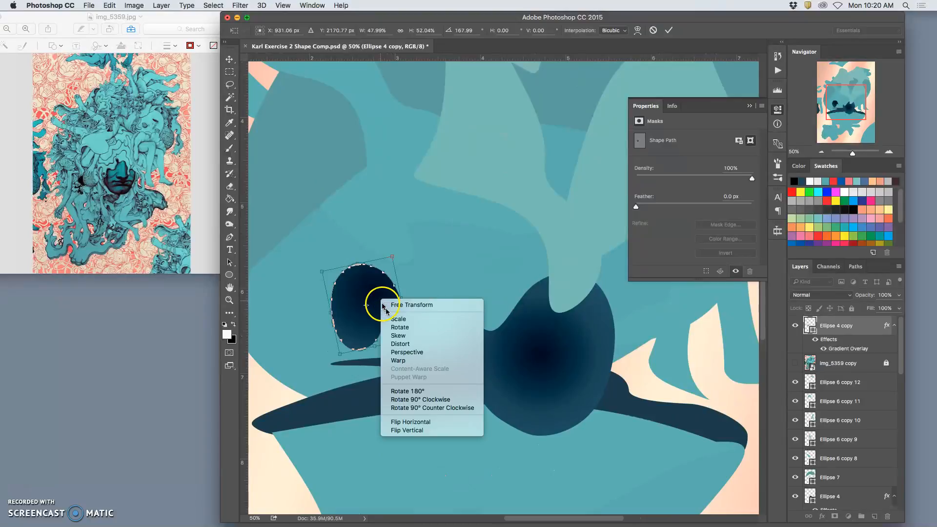
click(405, 362)
drag(388, 311, 353, 339)
key(Return)
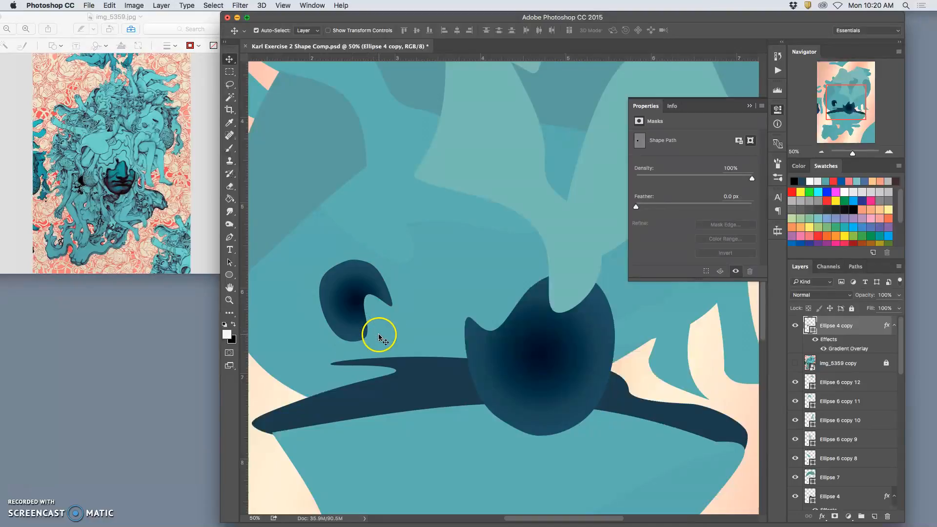
Shrink the hooked shape to about 64% and rotate it about -19°.
key(super+t)
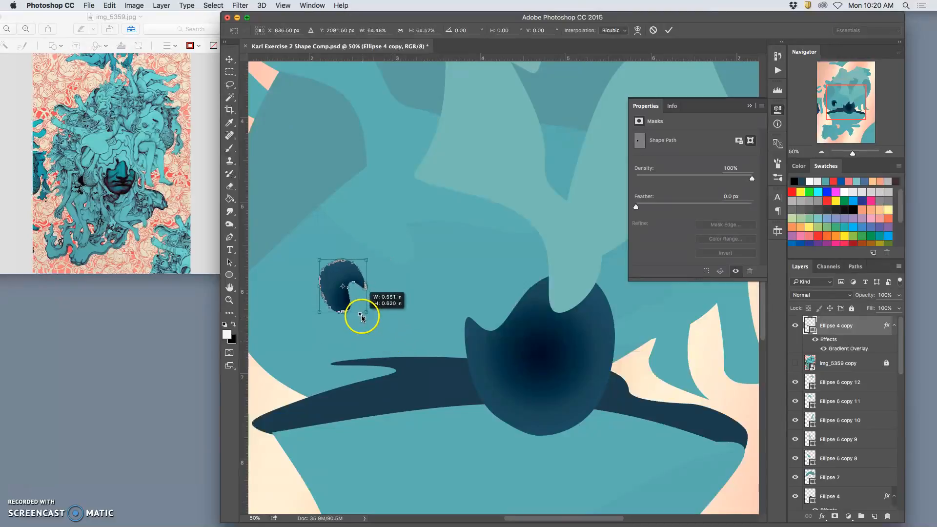
drag(375, 259, 360, 247)
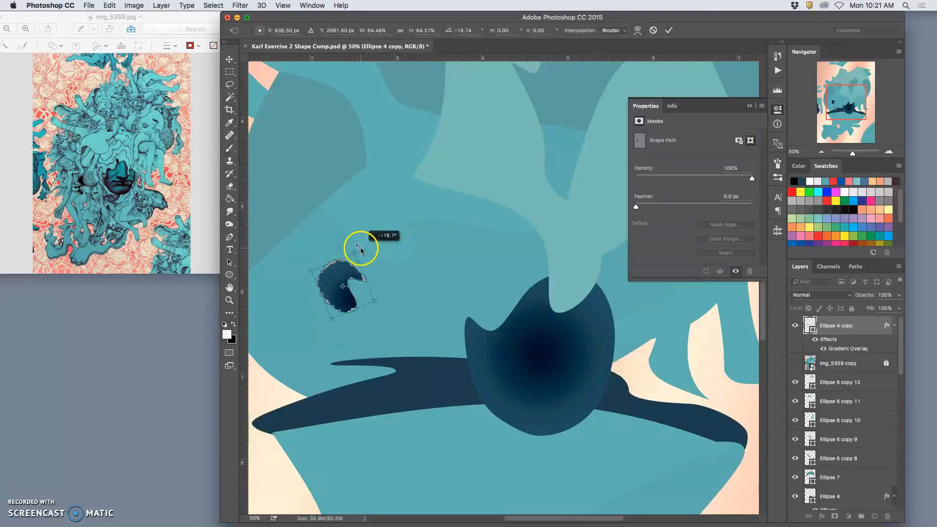
key(Return)
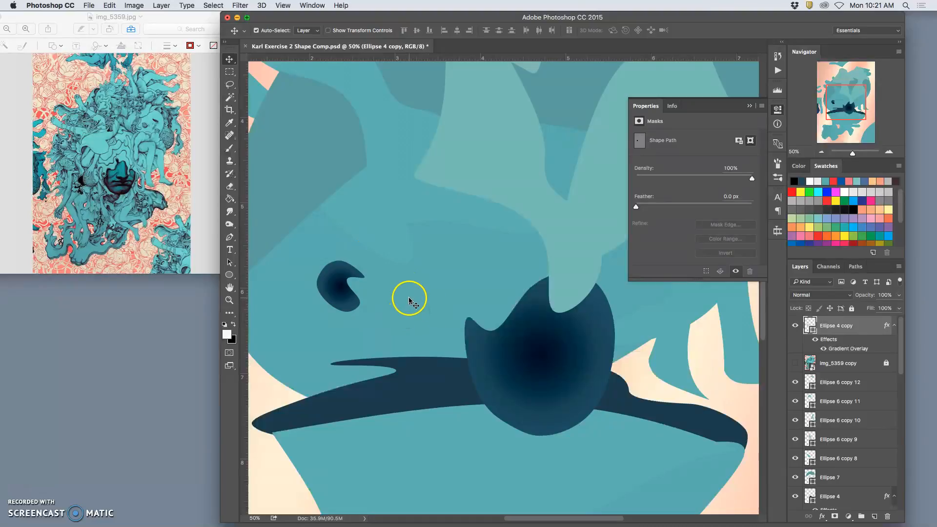
Resize the hooked shape to about 97% width and 110% height, shifting it slightly to the right.
key(super+t)
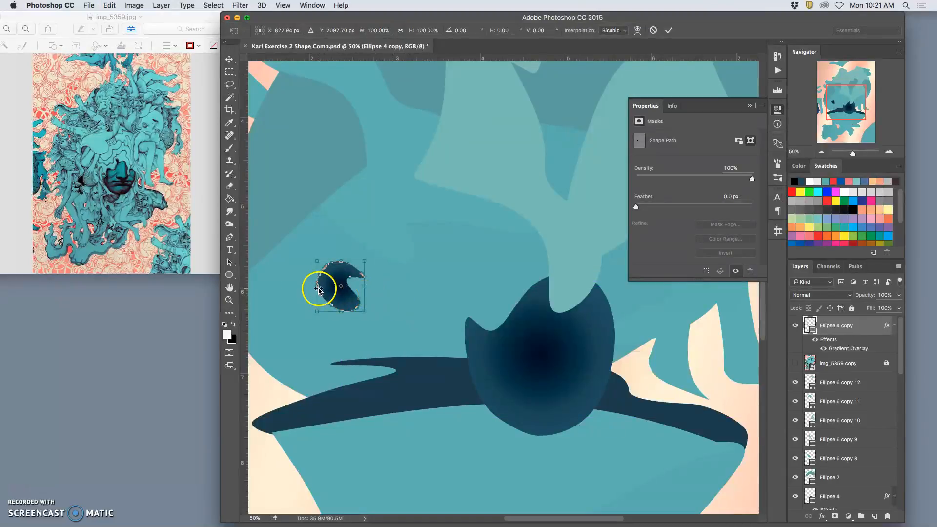
drag(318, 313, 332, 317)
drag(365, 291, 378, 292)
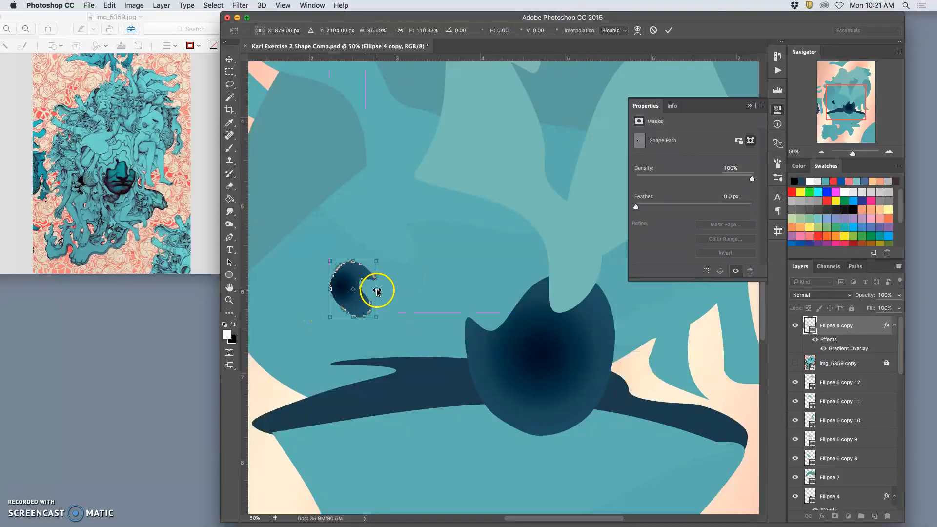
key(Return)
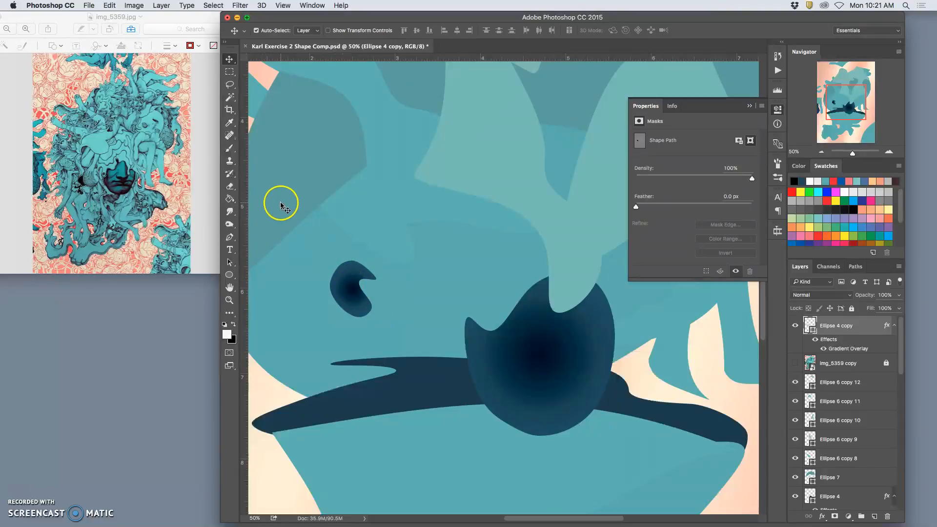
Warp the hooked shape's upper tip inward to form a smoother bean shape.
key(super+t)
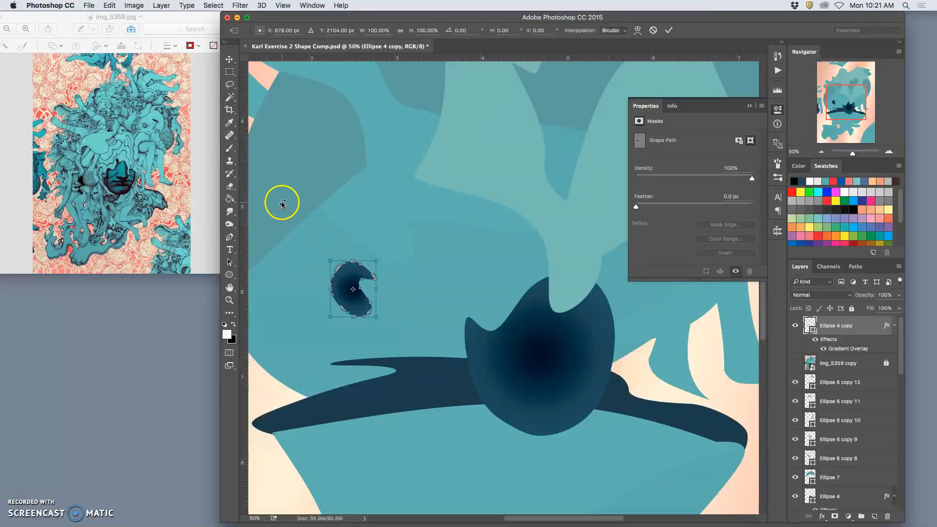
right_click(350, 271)
click(385, 333)
drag(371, 288, 364, 265)
key(Return)
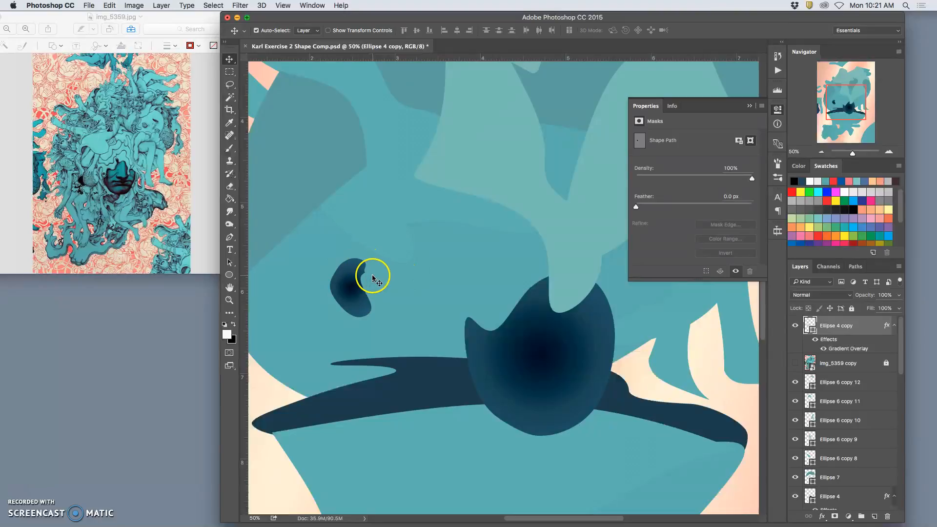
Warp the bean shape's upper right end outward into a pointed, crescent-like tip.
key(super+t)
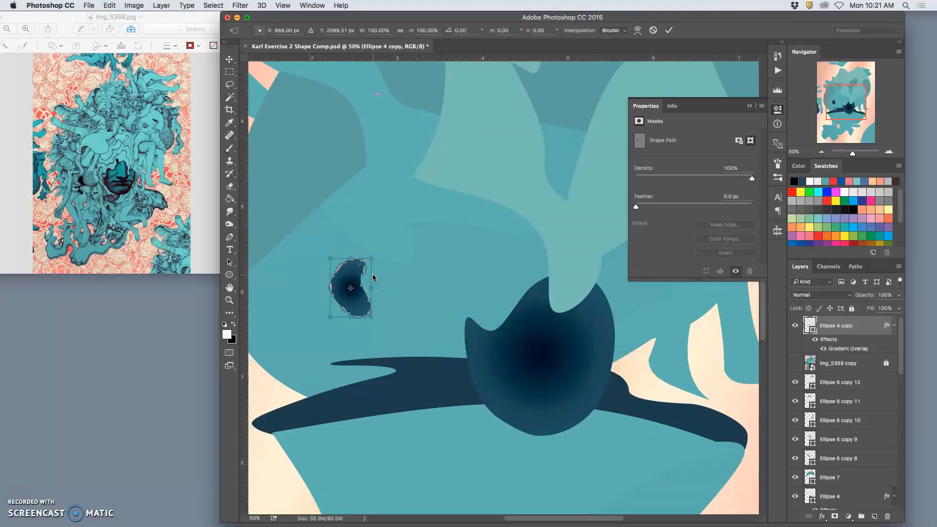
key(super+equal)
key(super+equal)
key(super+equal)
scroll(330, 269, left, 10)
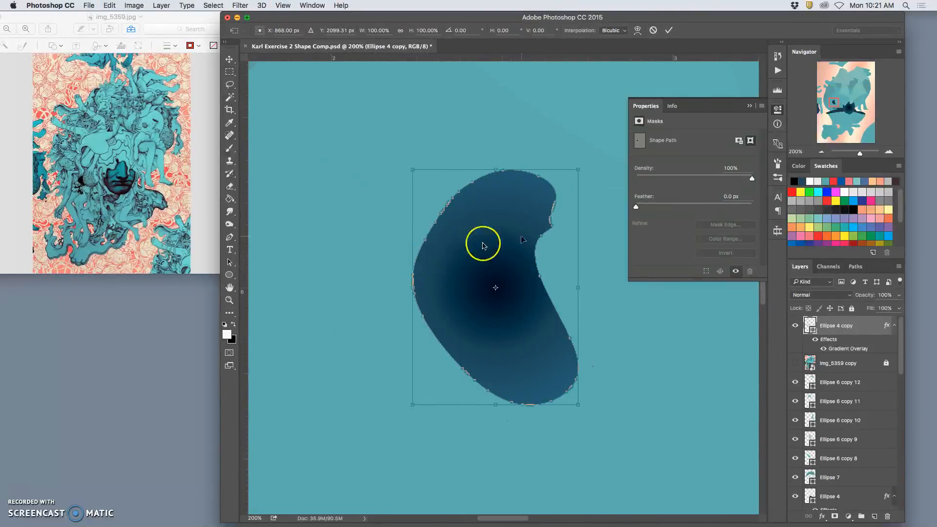
right_click(535, 225)
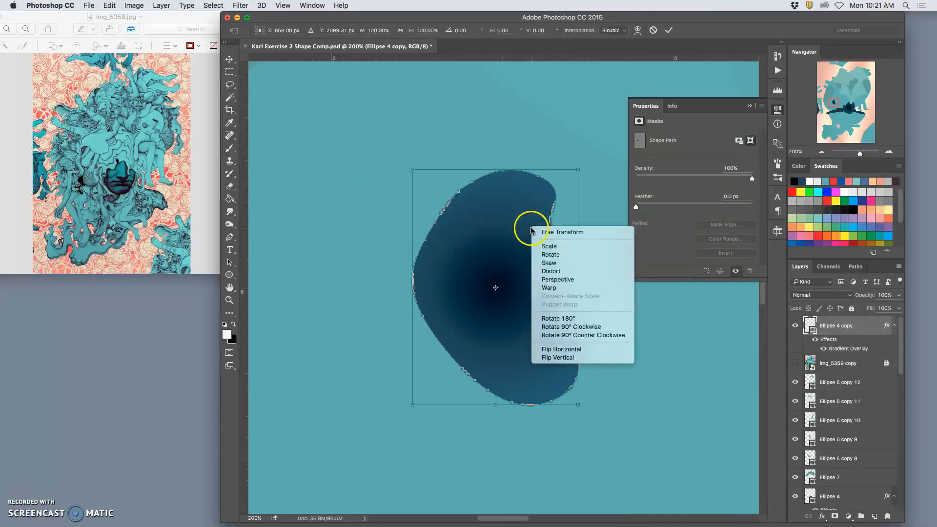
click(562, 285)
drag(558, 232, 558, 210)
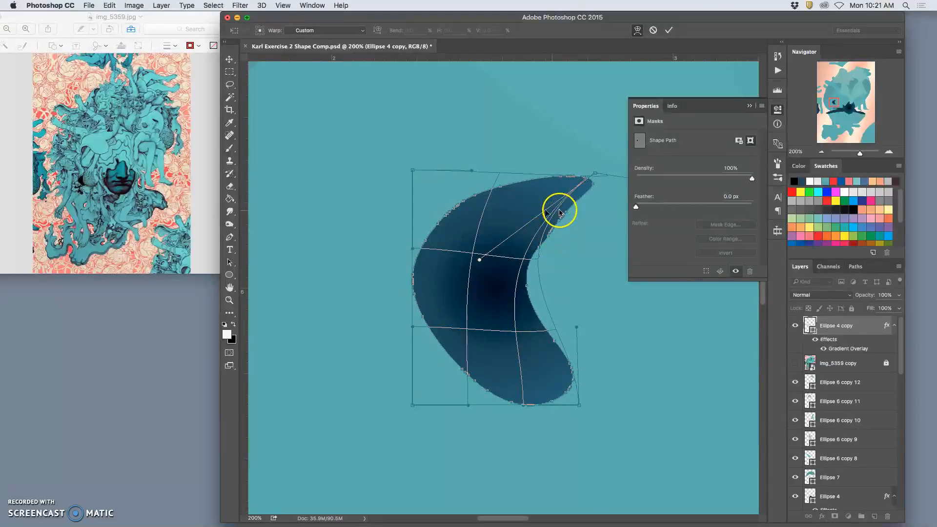
Warp the crescent's left and top edges inward to form a curved teardrop with a fuller base.
drag(467, 192, 442, 199)
drag(424, 247, 484, 385)
drag(451, 357, 428, 327)
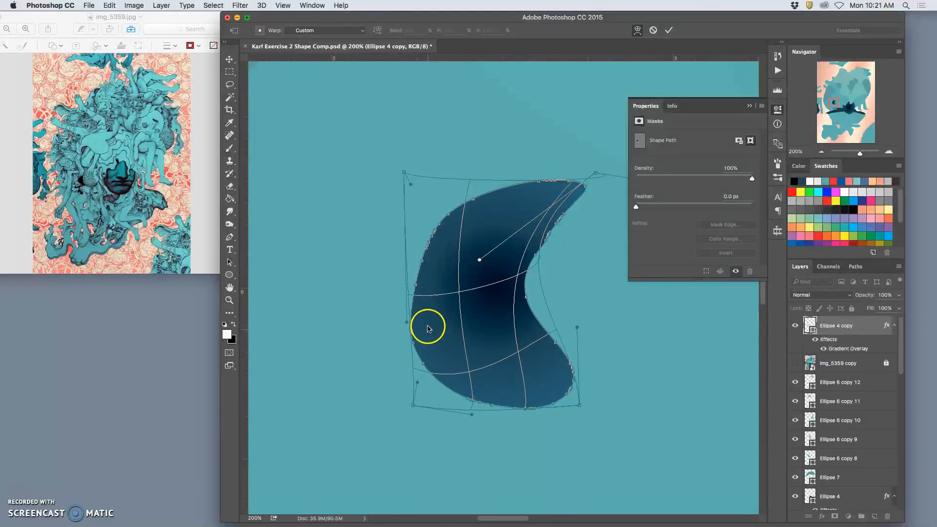
drag(512, 195, 449, 230)
drag(550, 207, 529, 209)
drag(427, 241, 436, 252)
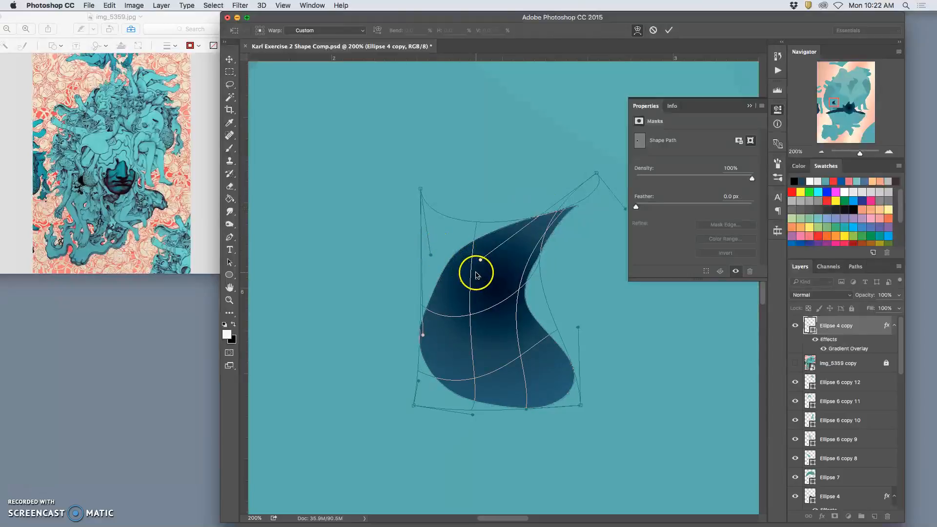
key(Return)
Nudge the small teardrop into place and hide its layer effects so it shows a flat dark fill.
key(super+minus)
key(super+minus)
key(super+minus)
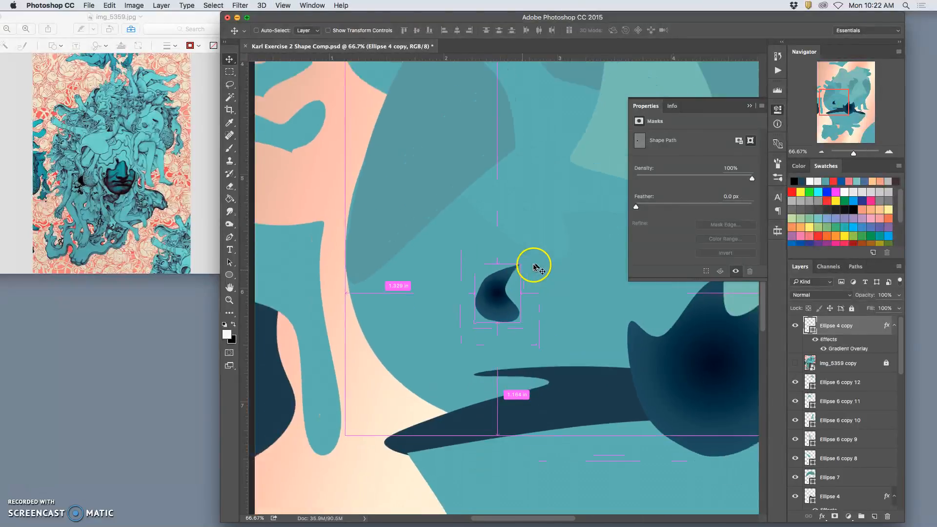
scroll(537, 263, right, 4)
scroll(527, 262, right, 2)
drag(379, 293, 388, 301)
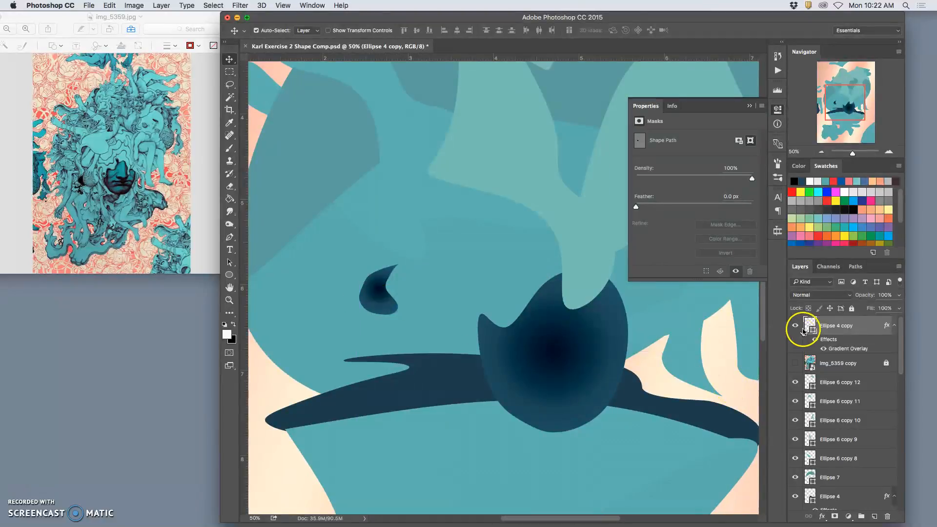
click(815, 340)
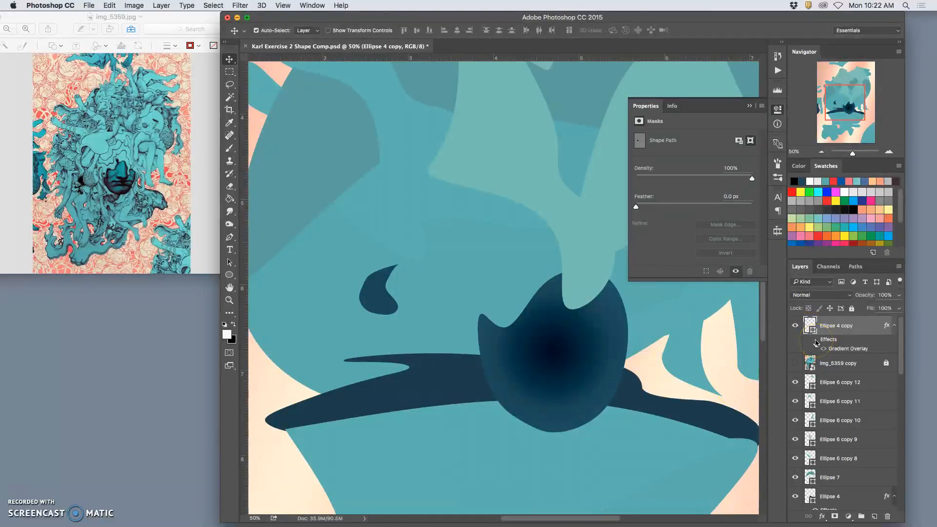
click(832, 341)
Duplicate the flat teardrop just below the original and warp the copy into a thin bent stem reaching the dark band.
key(super+j)
key(super+t)
drag(377, 303, 356, 343)
right_click(365, 341)
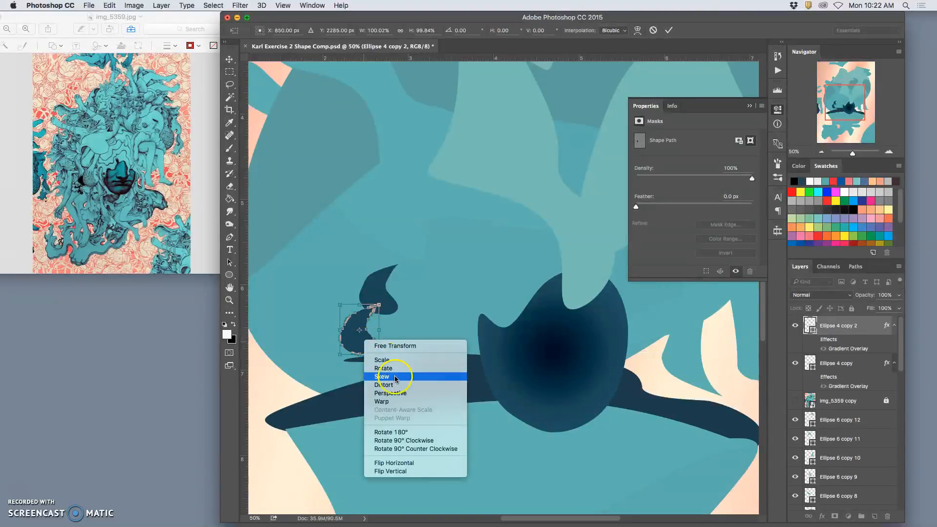
click(386, 401)
drag(345, 335, 367, 346)
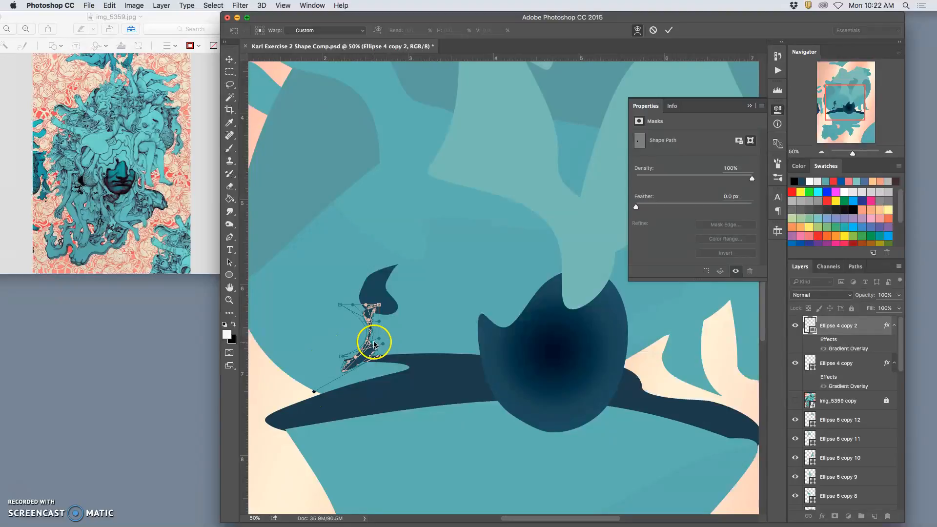
key(Return)
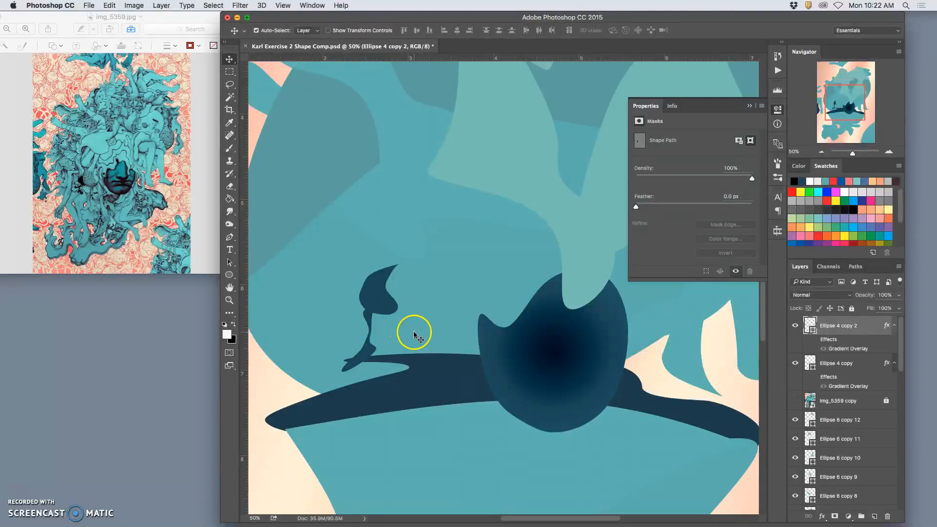
Move the teardrop Ellipse 4 copy slightly down and right over the stem.
key(super+minus)
key(super+minus)
key(super+minus)
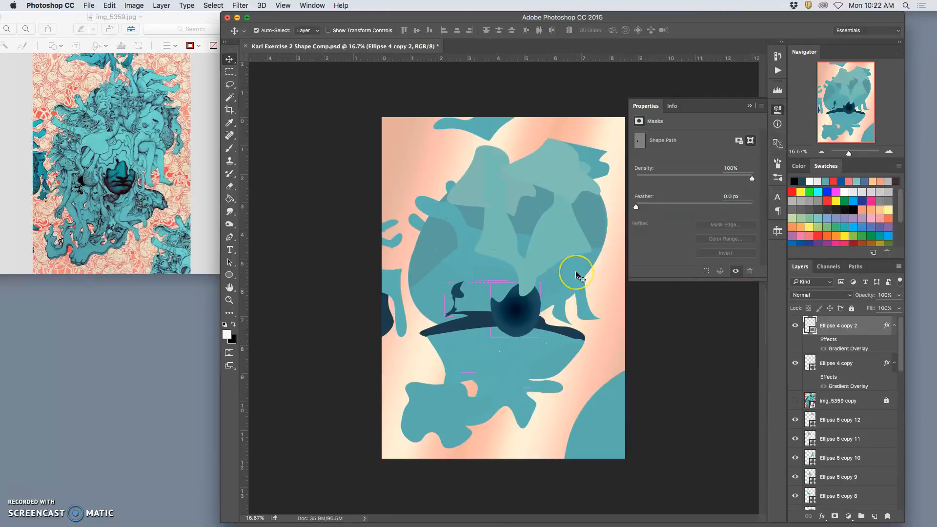
drag(459, 294, 464, 299)
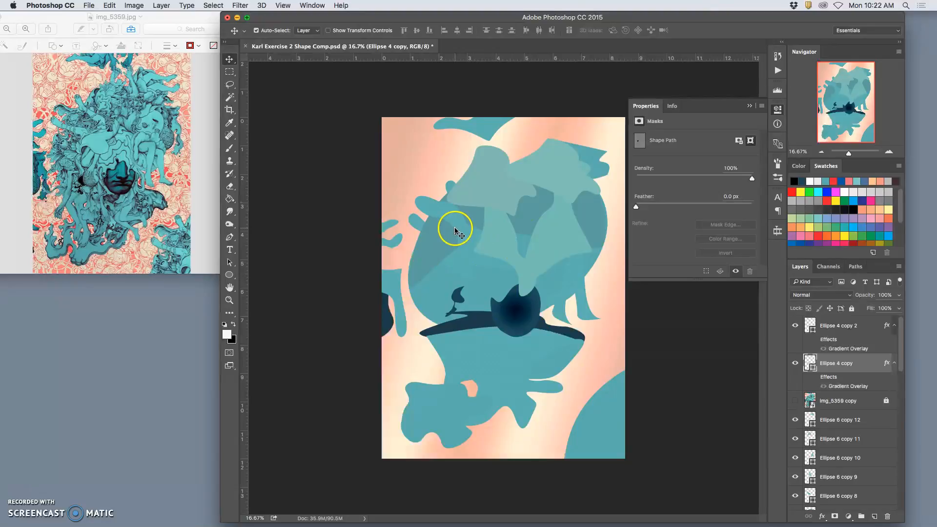
Duplicate the stem shape to the canvas's left edge, enlarge the copy to about 216% by 177% and rotate it about 159°.
click(454, 312)
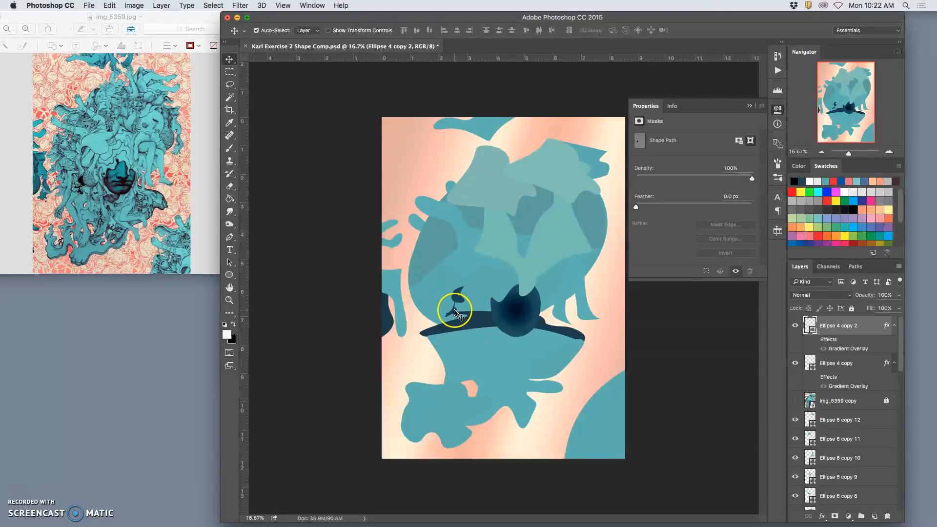
key(super+j)
drag(454, 311, 408, 316)
key(super+t)
drag(417, 276, 390, 289)
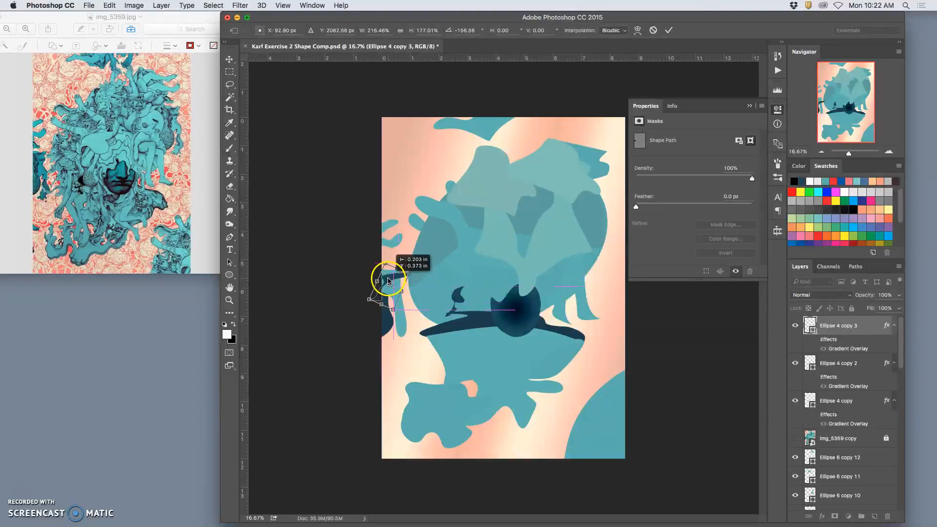
drag(416, 276, 397, 265)
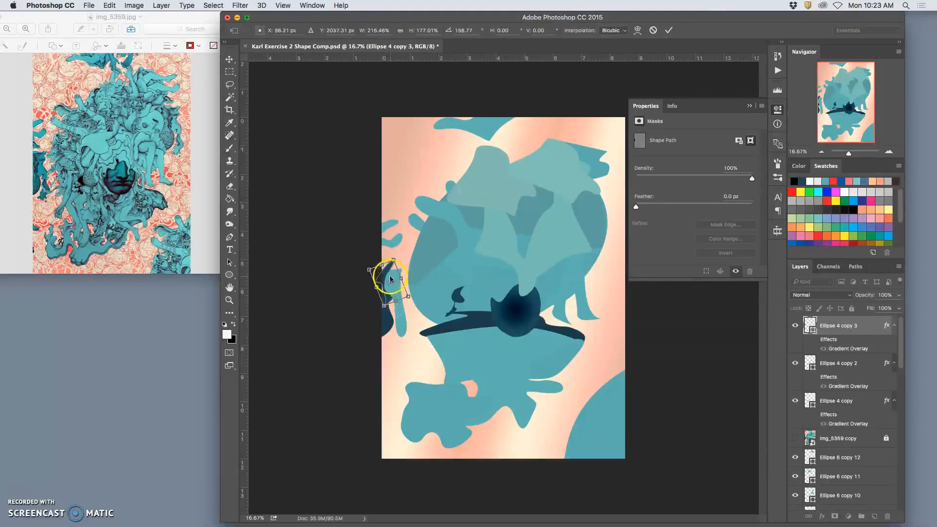
Warp the rotated stem copy at the canvas's left edge, bulging one side outward and pulling its upper tip inward.
right_click(390, 279)
click(409, 328)
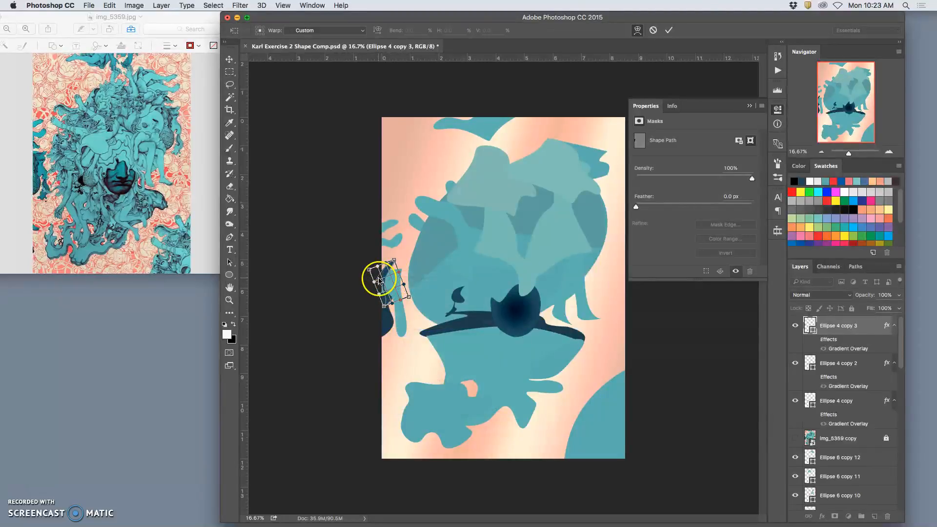
drag(368, 277, 339, 275)
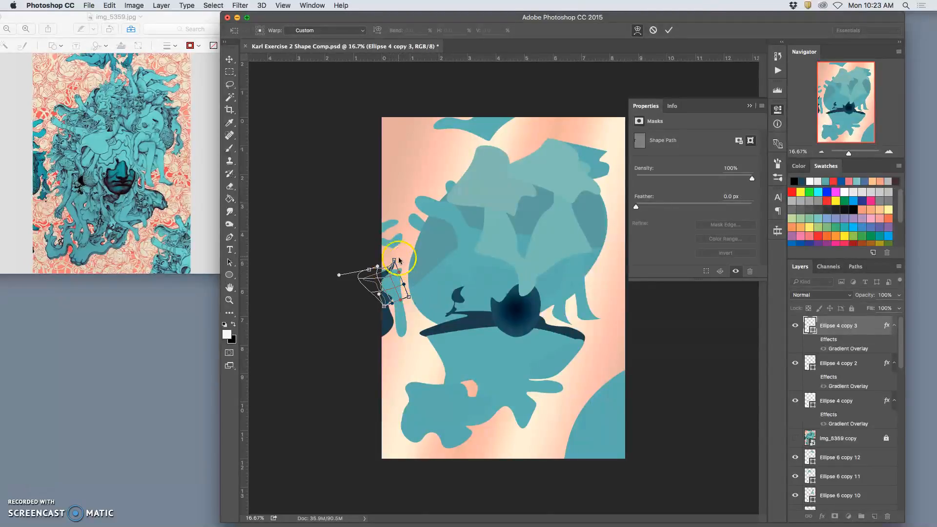
drag(396, 264, 387, 279)
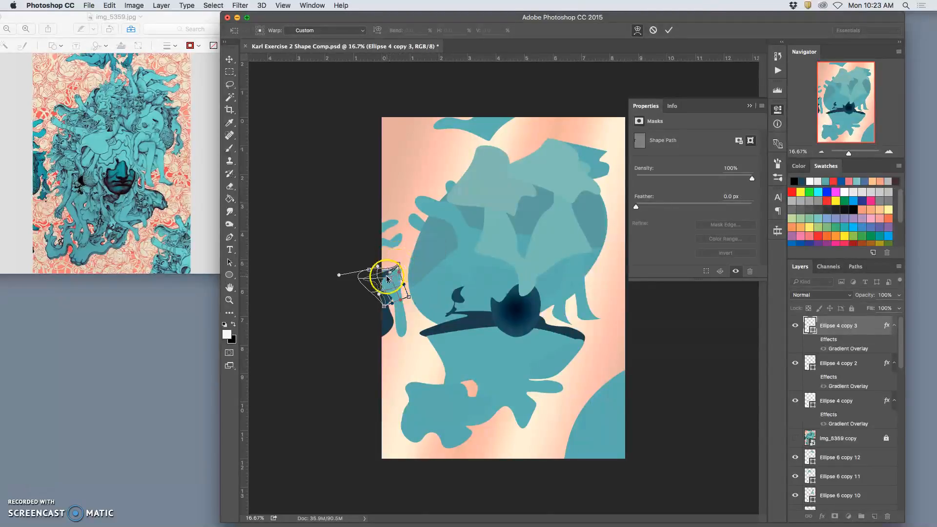
key(Return)
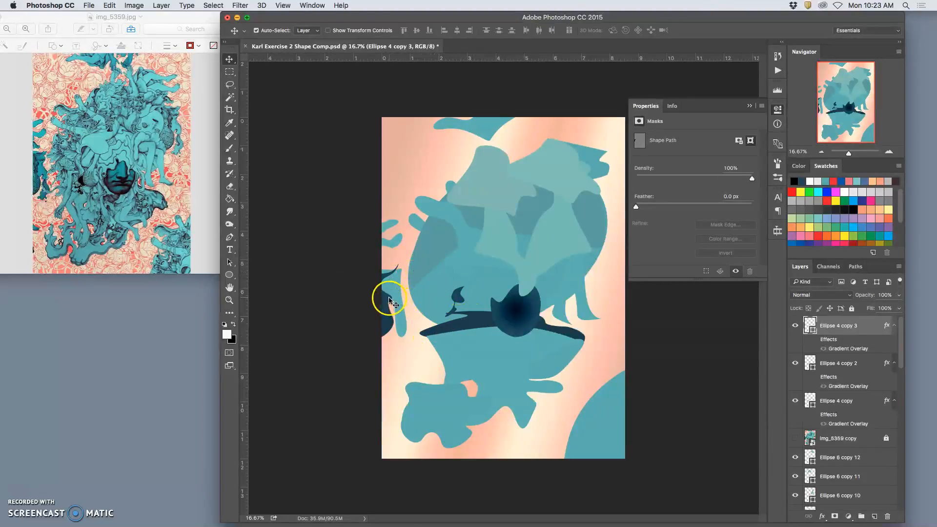
Recolour the warped Ellipse 4 copy 3 shape to dark blue #255569.
double_click(810, 325)
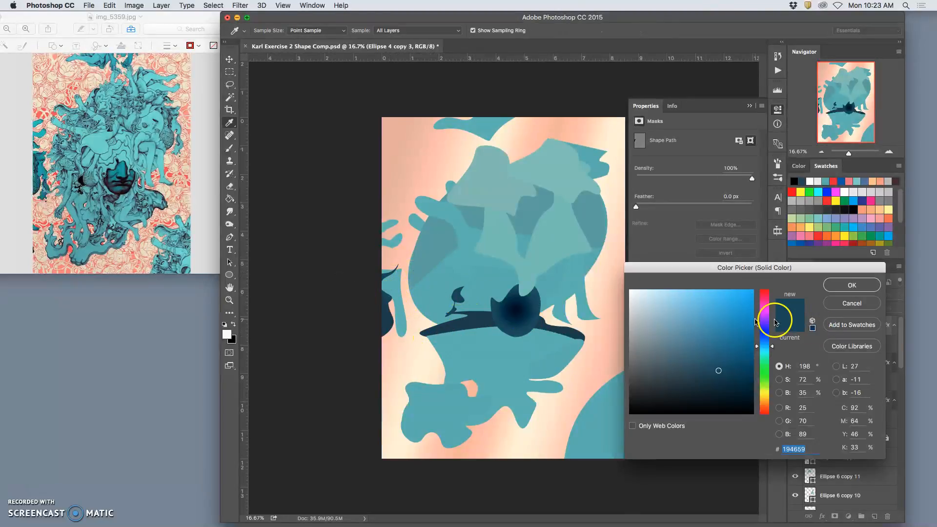
click(712, 365)
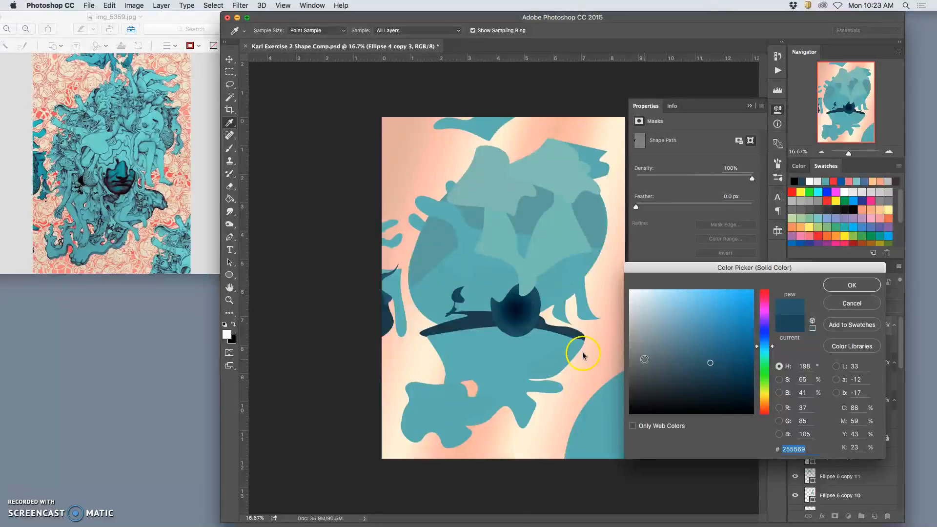
click(864, 286)
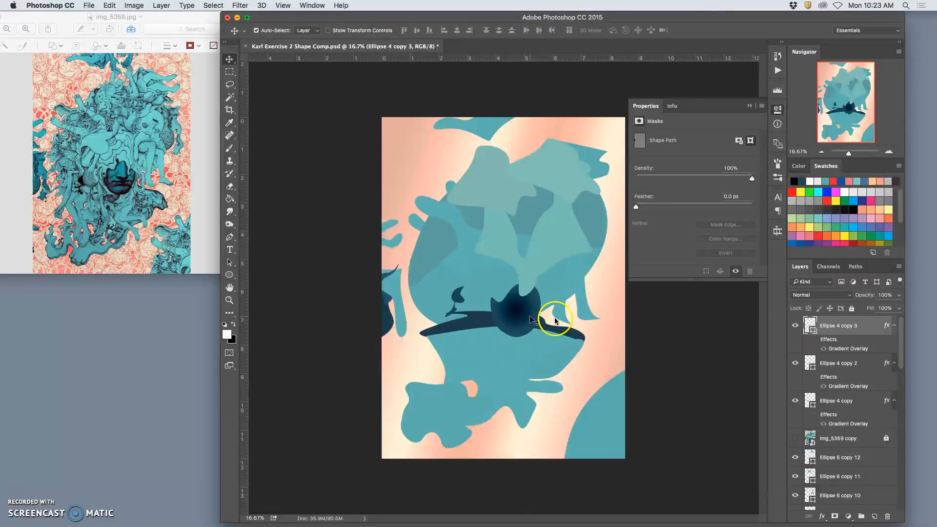
Recolour the dark horizontal band, Shape 2, to a lighter greyish blue, #355c6e.
click(481, 312)
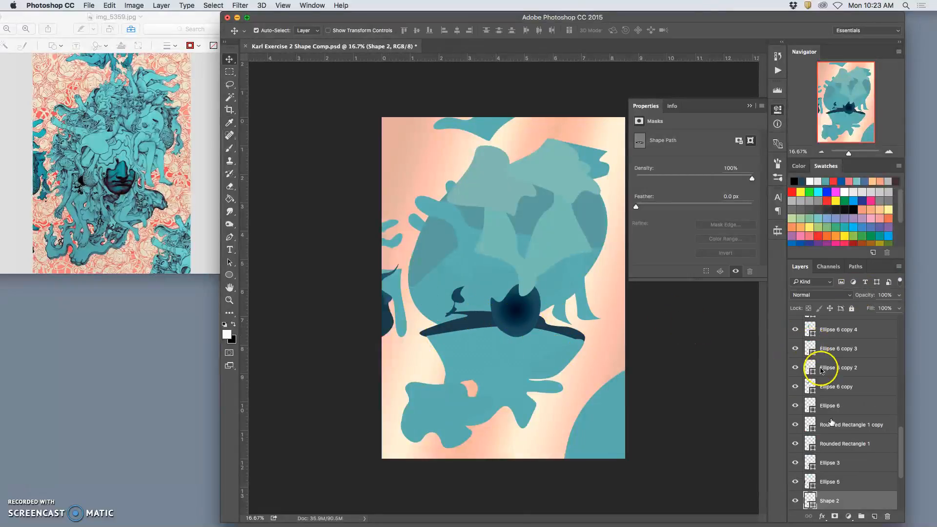
double_click(810, 500)
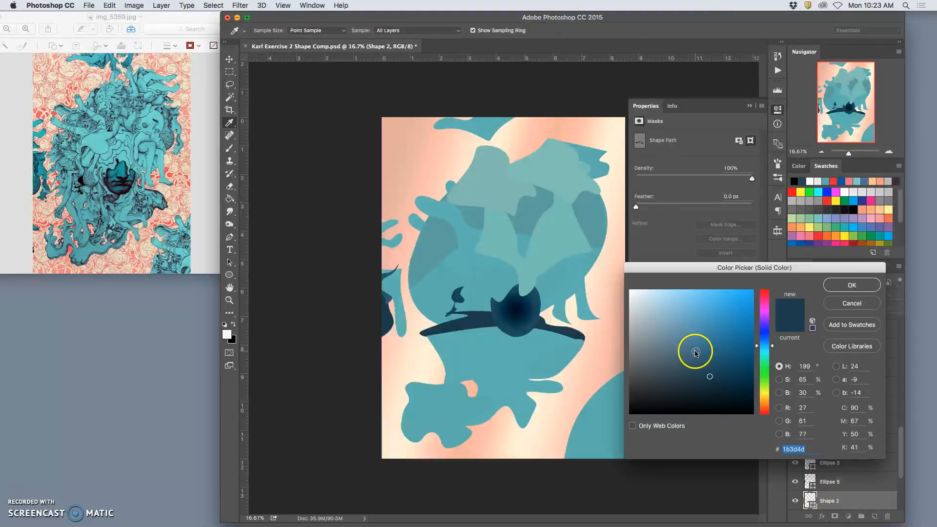
drag(695, 353, 698, 356)
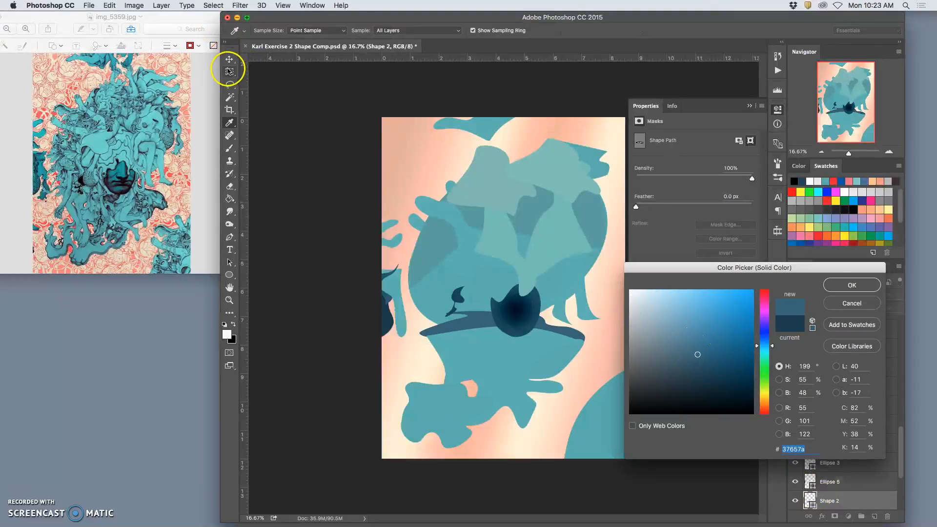
drag(726, 362, 720, 365)
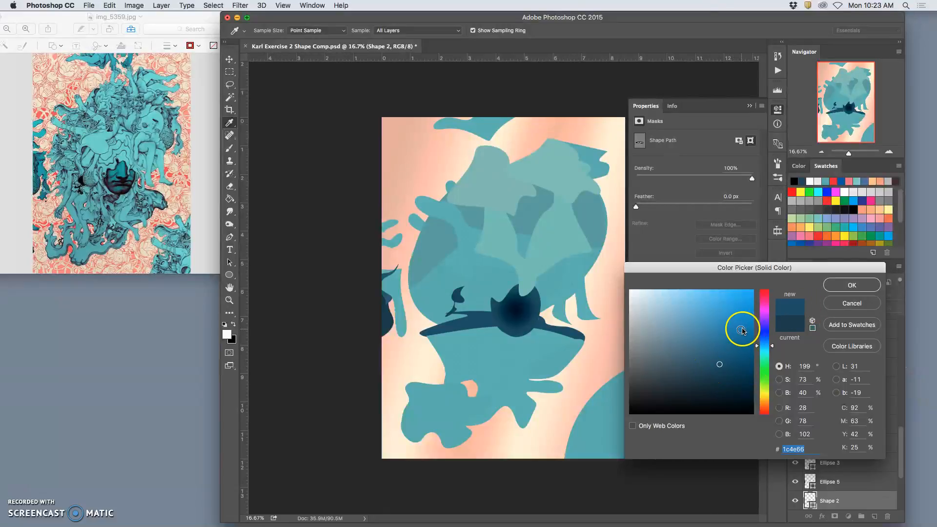
drag(707, 341, 691, 371)
click(704, 361)
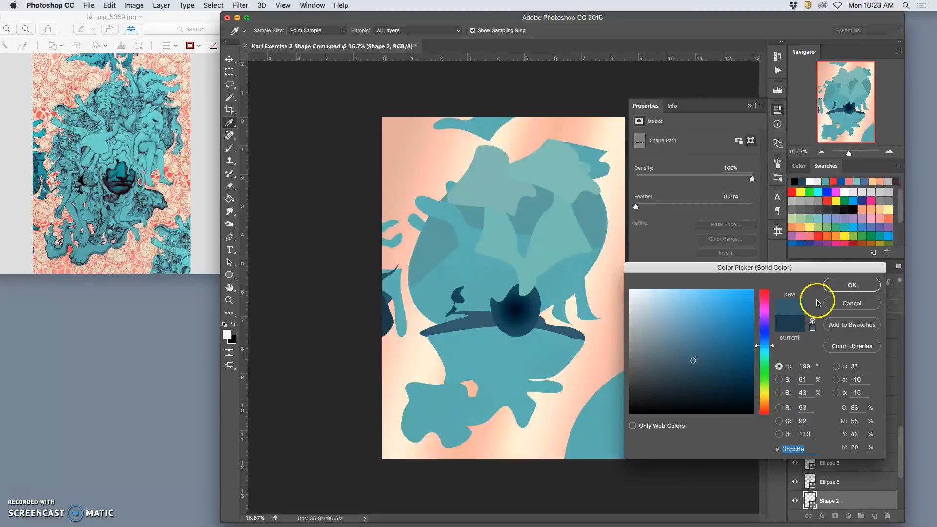
click(849, 286)
Duplicate Ellipse 6 shapes from the head over the band's left part and onto the big ellipse in the canvas's lower-right corner.
key(v)
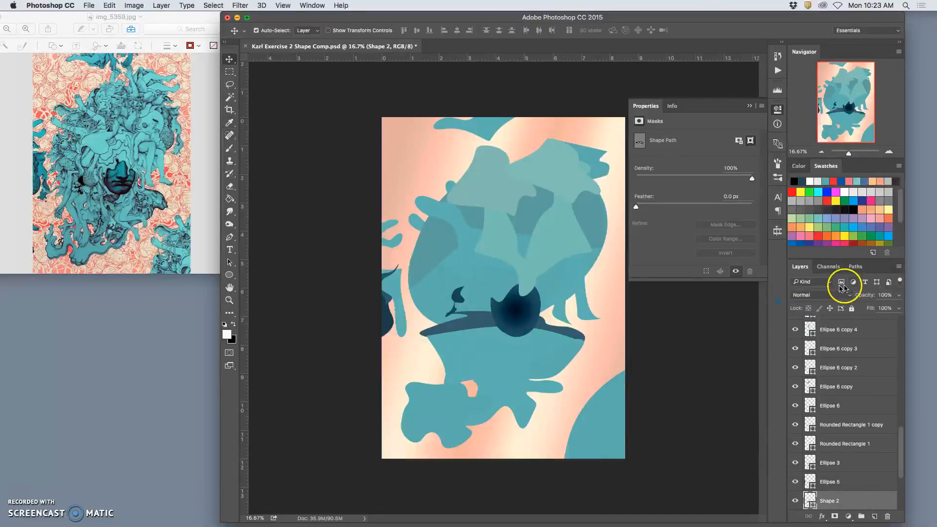
drag(456, 225, 455, 310)
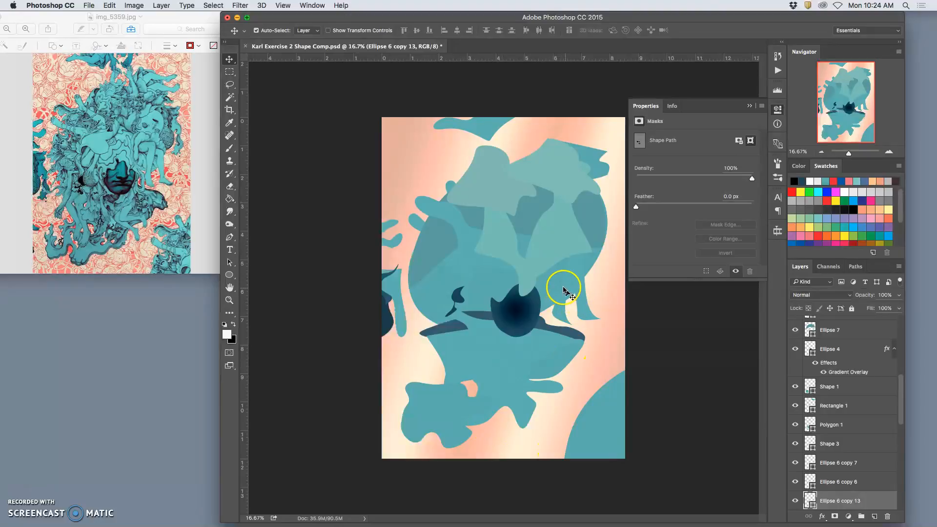
alt+drag(595, 401, 593, 399)
drag(423, 227, 561, 409)
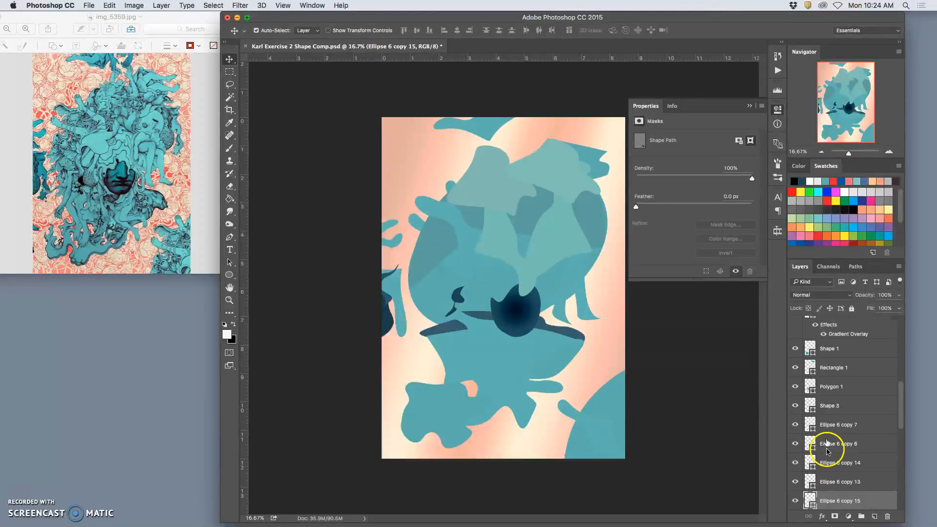
Recolour the Ellipse 6 copy over the corner ellipse to light teal #77bdbd.
double_click(810, 500)
drag(668, 333, 674, 323)
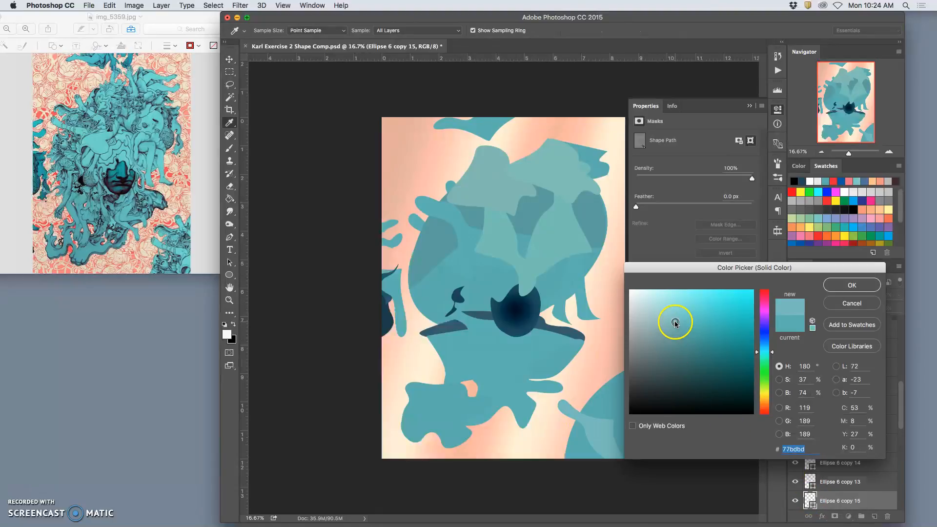
click(839, 289)
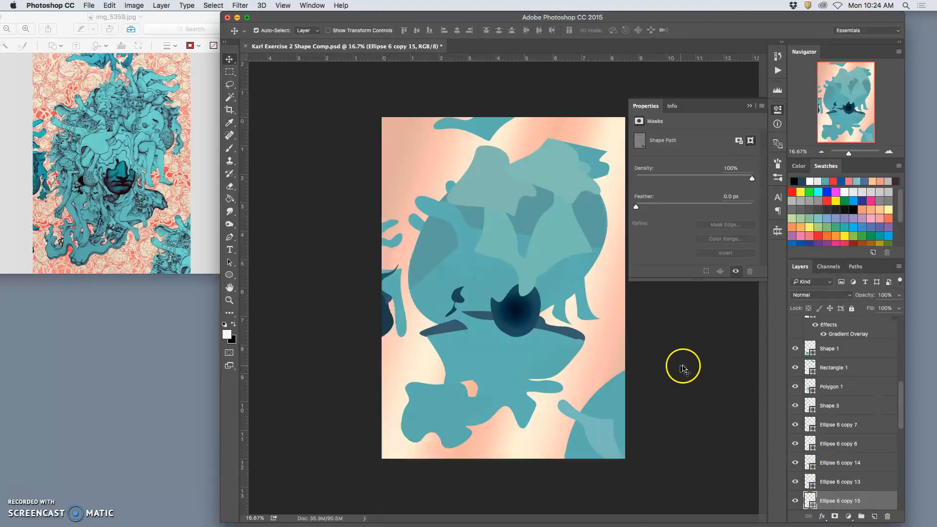
Duplicate the light teal arm shape, move the copy slightly up and warp its tip into a curved limb above the original.
key(super+j)
key(super+t)
drag(601, 414, 601, 394)
right_click(602, 395)
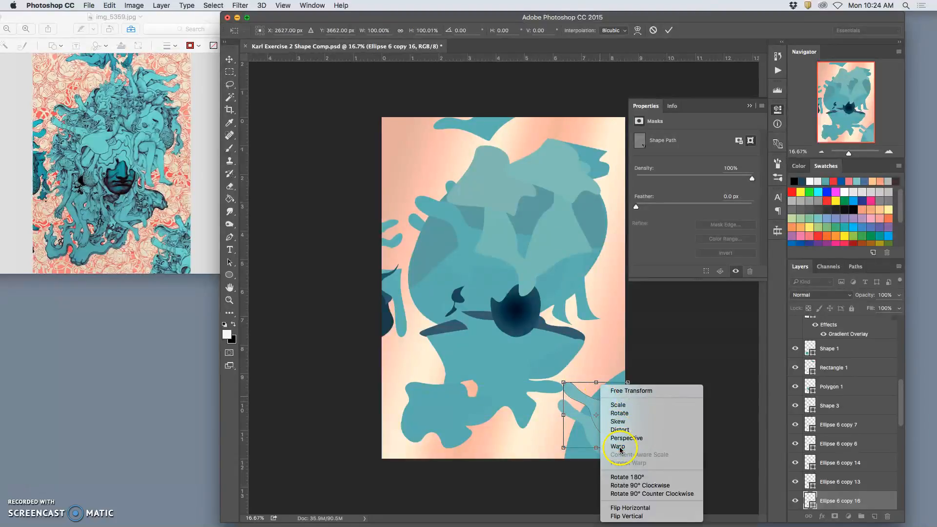
click(616, 443)
drag(580, 388, 600, 388)
key(Return)
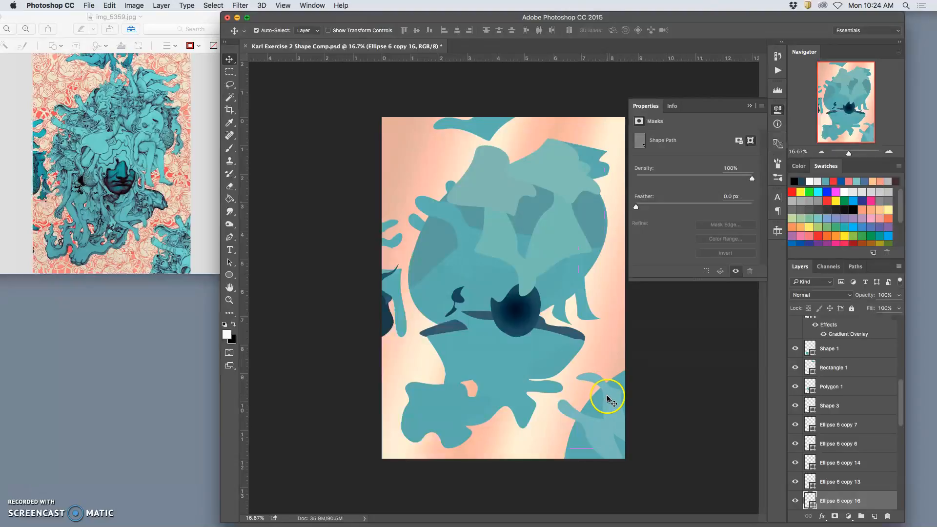
Warp the curved limb copy again, pulling its lower-right corner up and inward.
key(super+t)
right_click(617, 398)
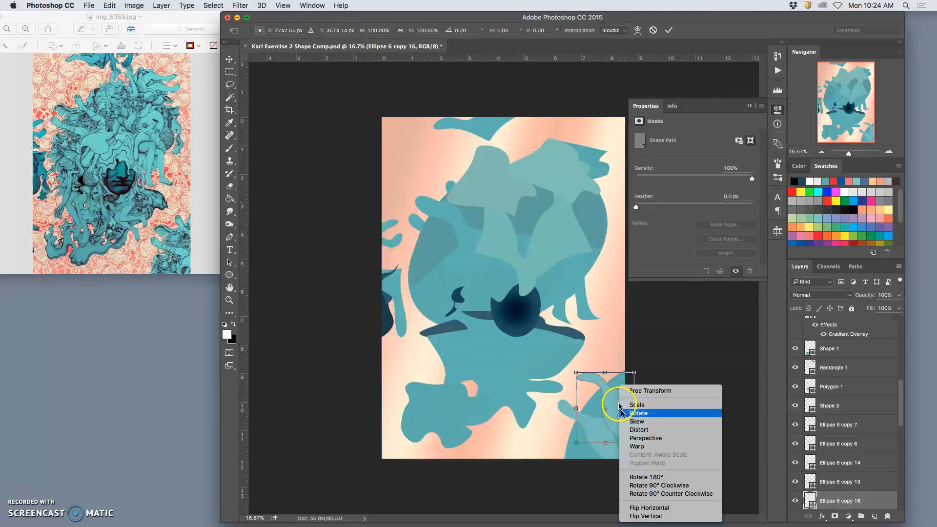
click(637, 447)
drag(633, 443, 625, 389)
key(Return)
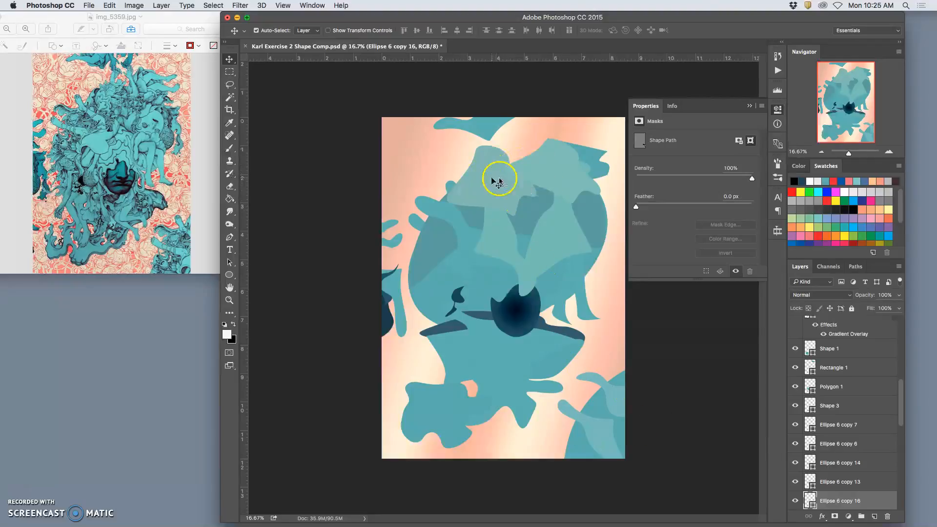
Duplicate the light Ellipse 6 copy 12 highlight from the head's top into the canvas's lower-right corner.
click(535, 177)
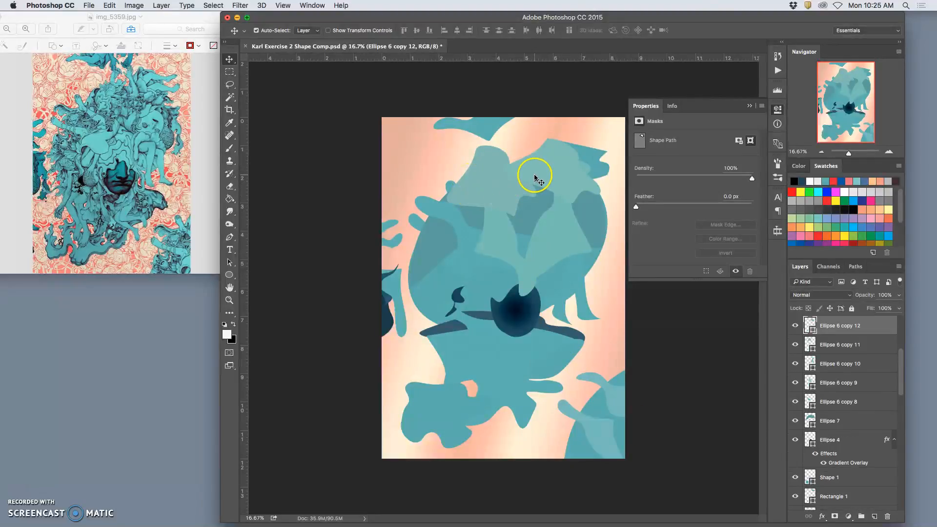
drag(535, 178, 603, 446)
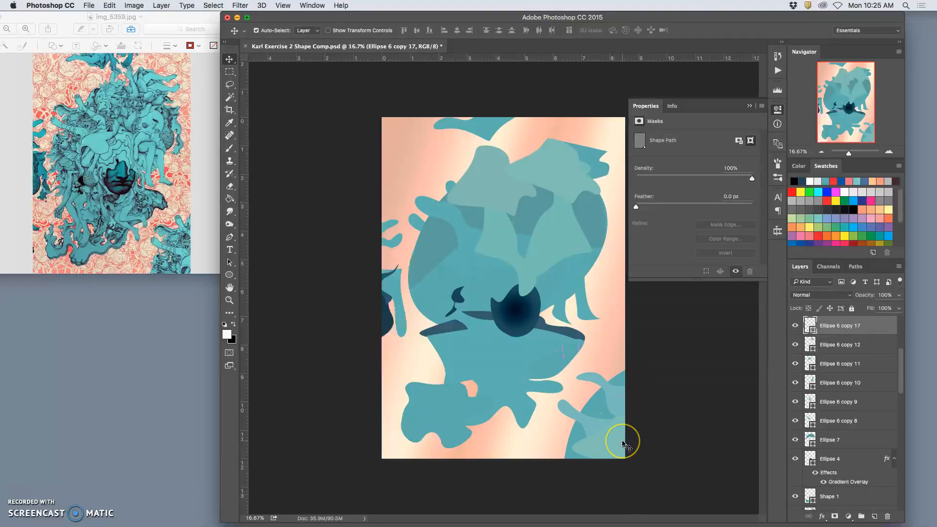
key(super+t)
drag(619, 418, 620, 420)
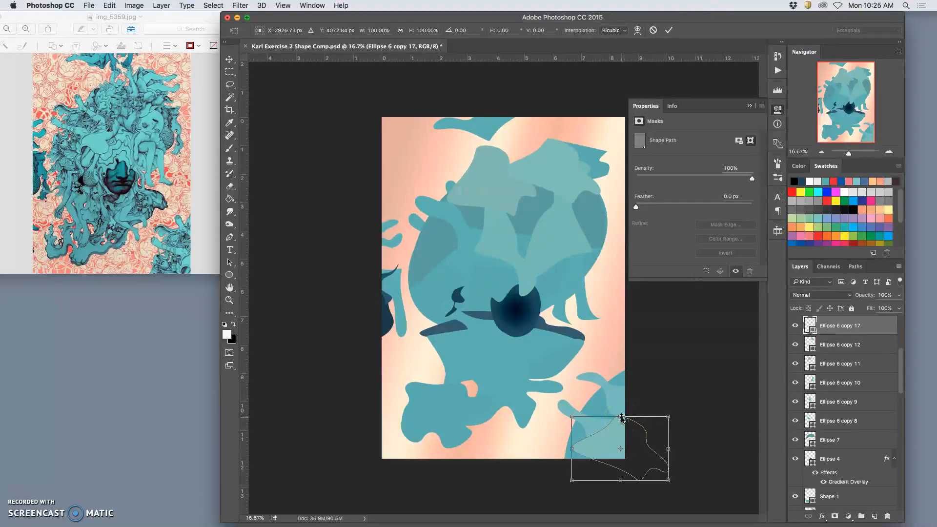
key(Return)
Warp the large Ellipse 2 in the lower-right corner, spreading its base outward and pulling its upper-left edge inward.
click(621, 412)
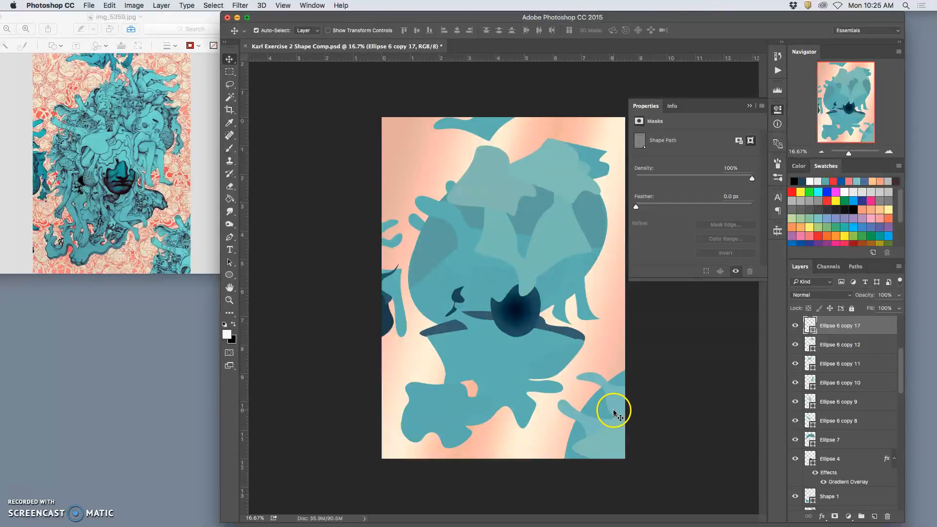
click(597, 410)
key(super+t)
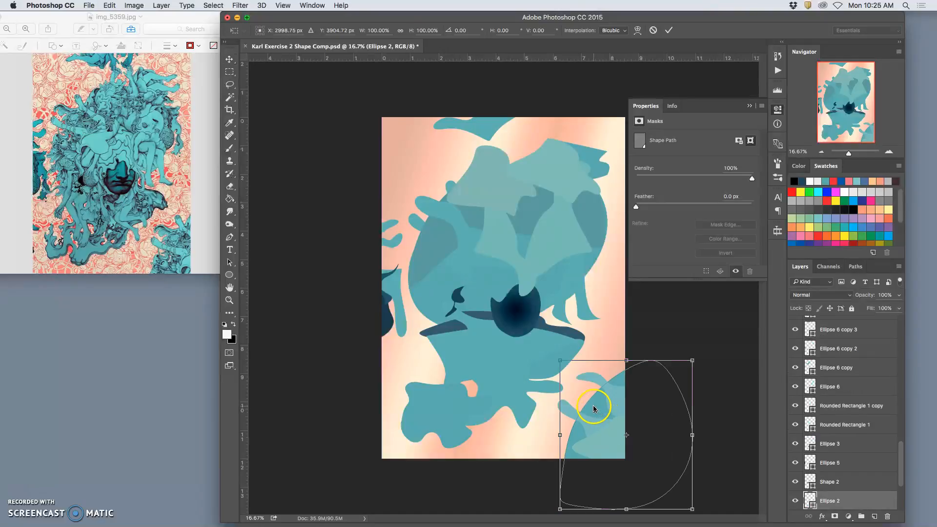
right_click(594, 409)
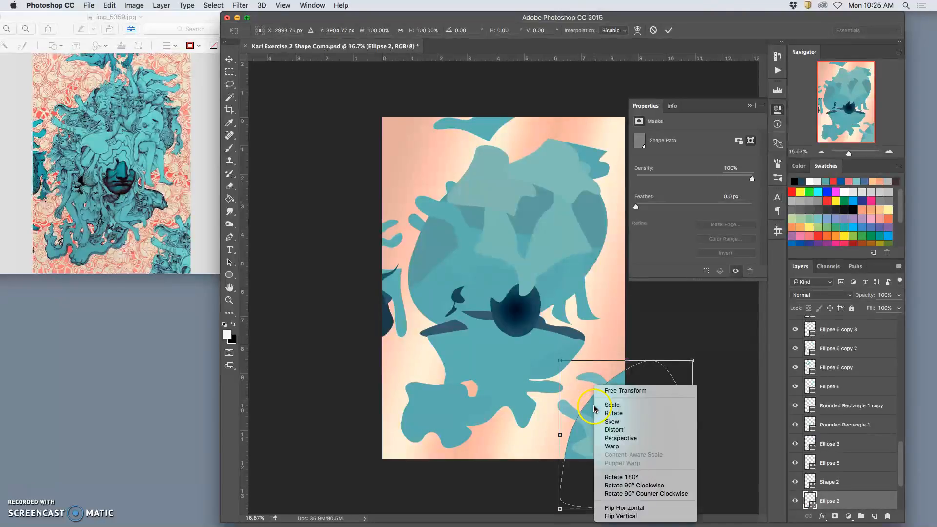
click(619, 448)
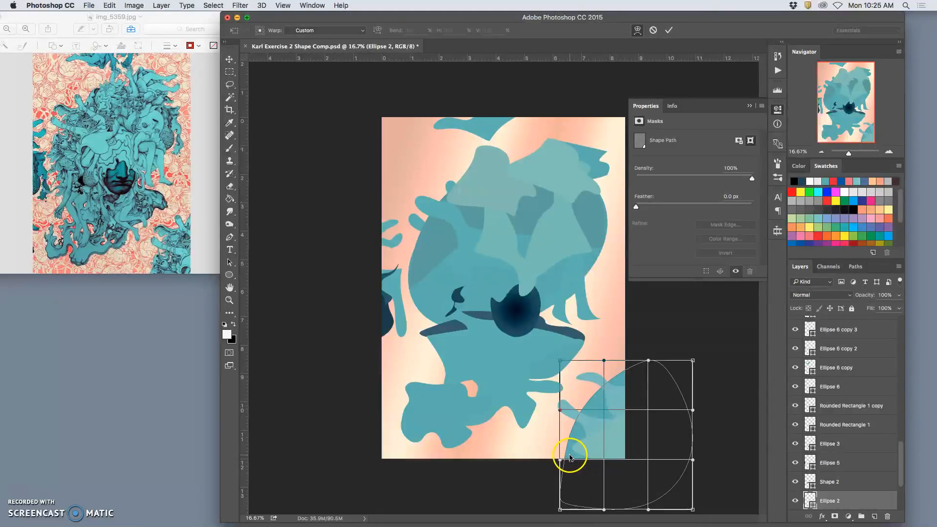
drag(574, 439, 579, 418)
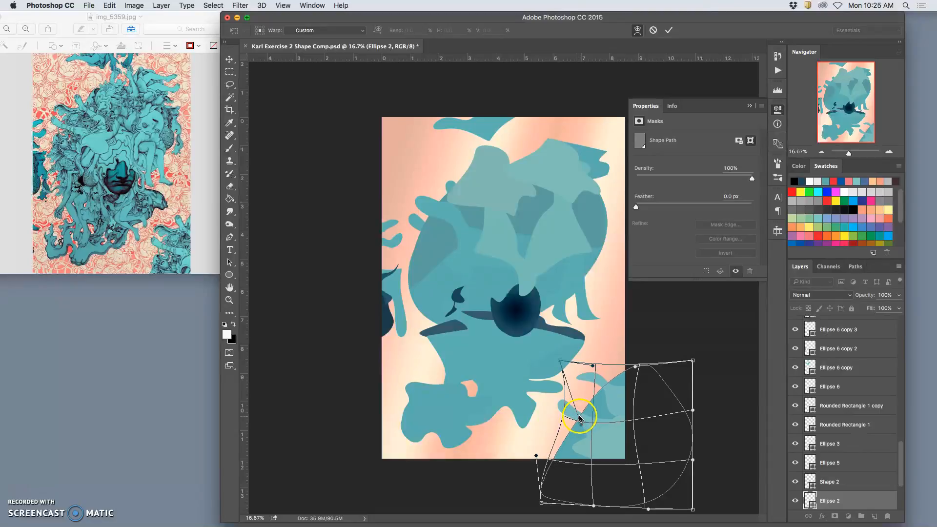
drag(613, 392, 577, 434)
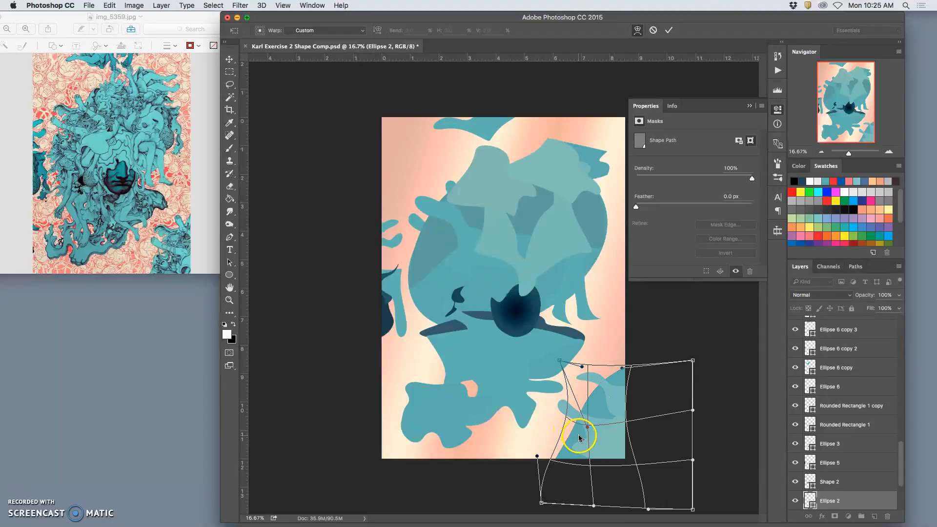
key(Return)
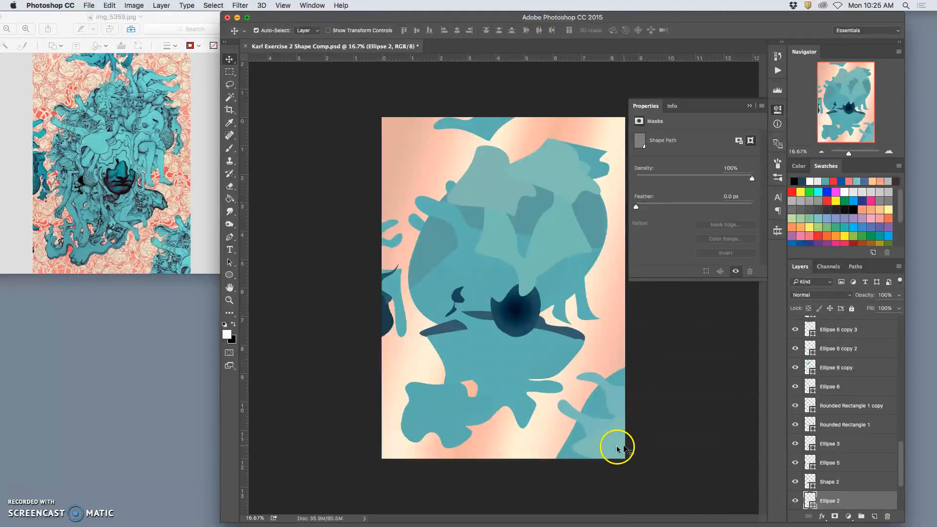
Toggle the img_5359 copy reference layer on and off to compare the shapes with the illustration.
scroll(868, 339, up, 10)
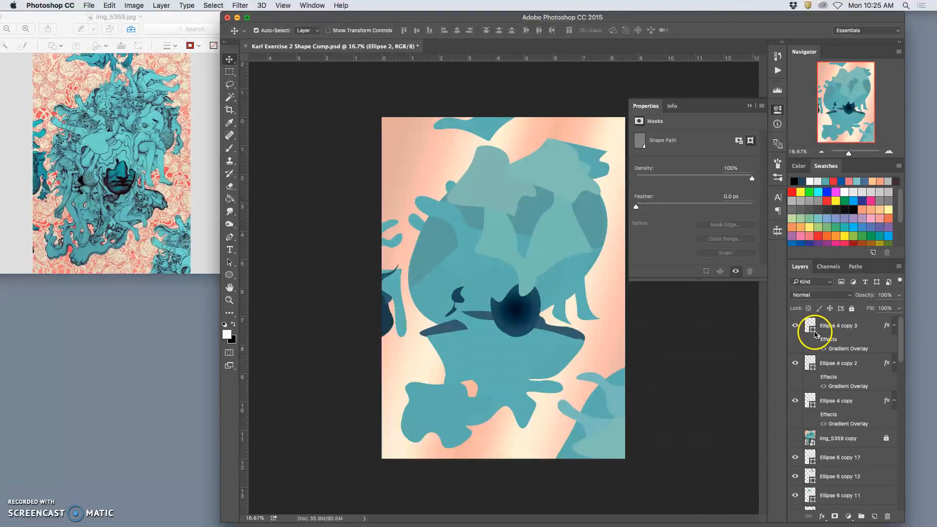
click(796, 439)
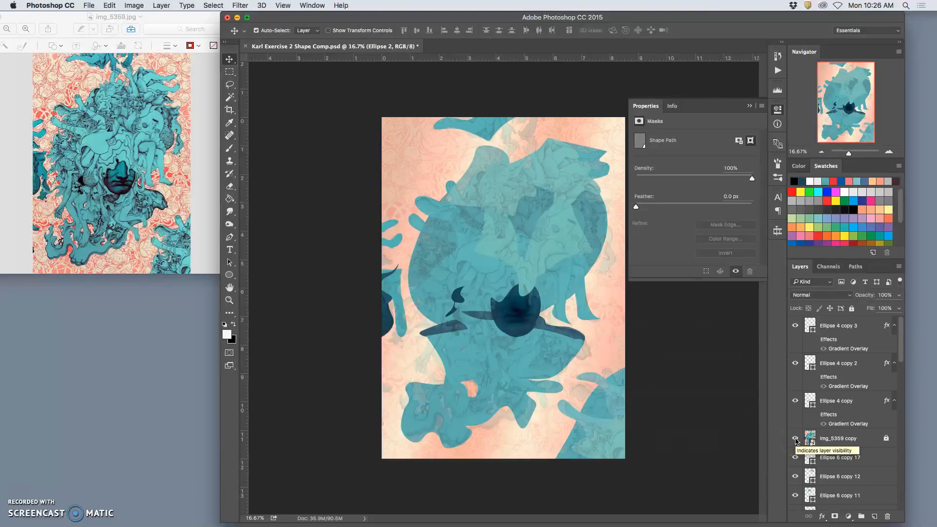
click(795, 438)
click(796, 439)
click(795, 439)
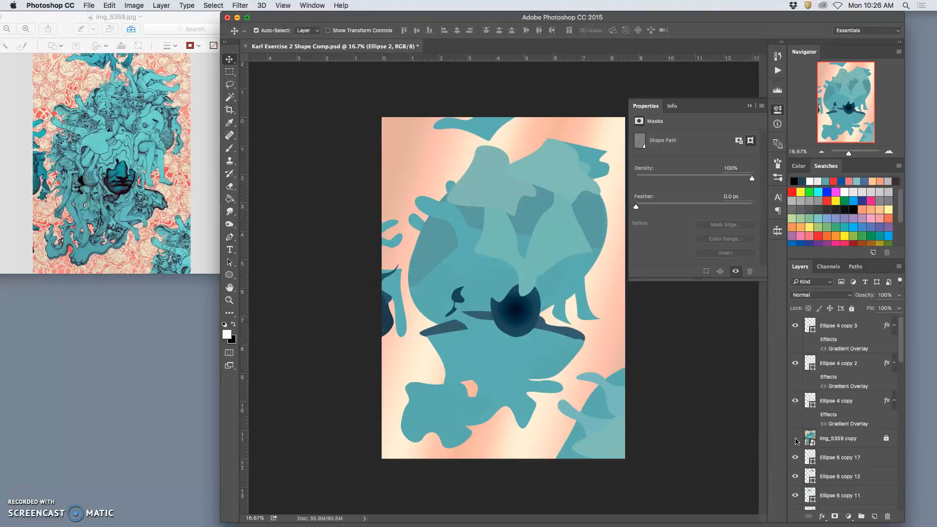
click(796, 439)
click(792, 436)
Duplicate the light Ellipse 6 copy 9 highlight from the head into the canvas's lower-right corner, rotating it and flipping it horizontally.
click(501, 233)
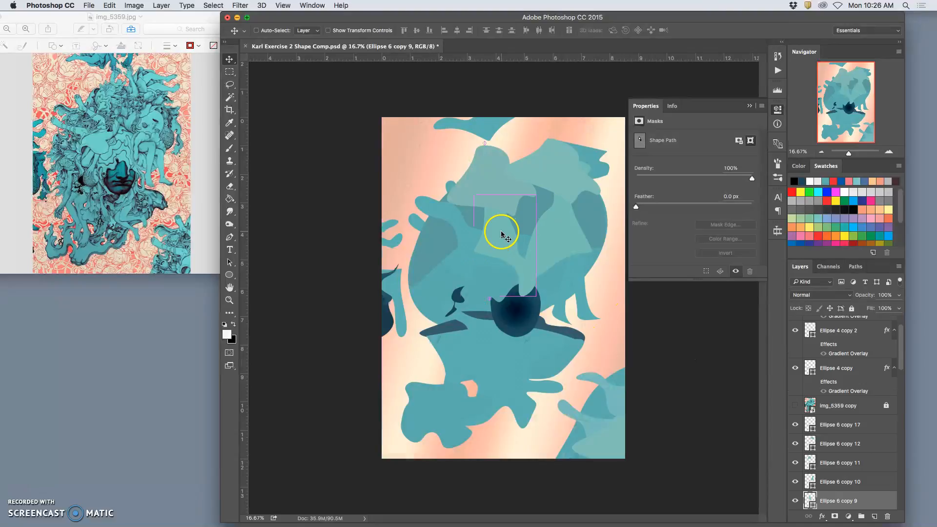
drag(504, 227, 598, 423)
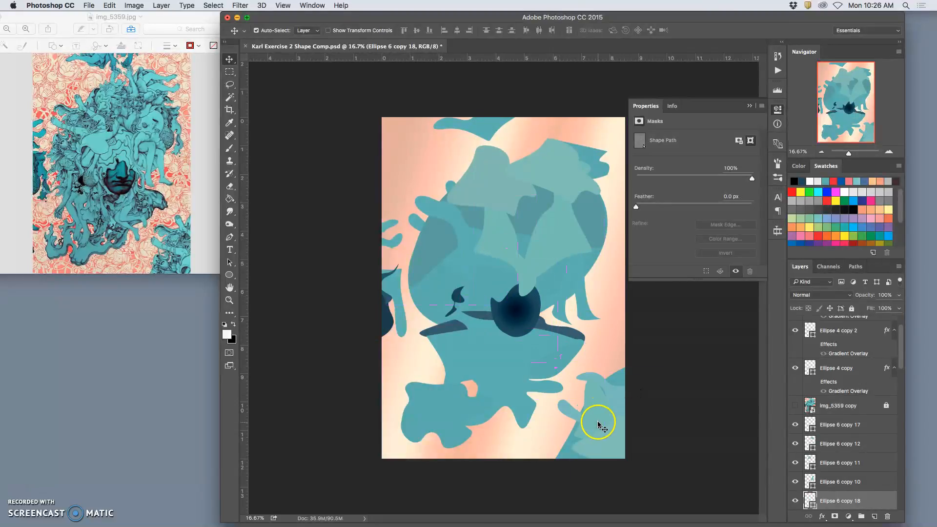
key(super+t)
drag(612, 366, 592, 402)
right_click(592, 402)
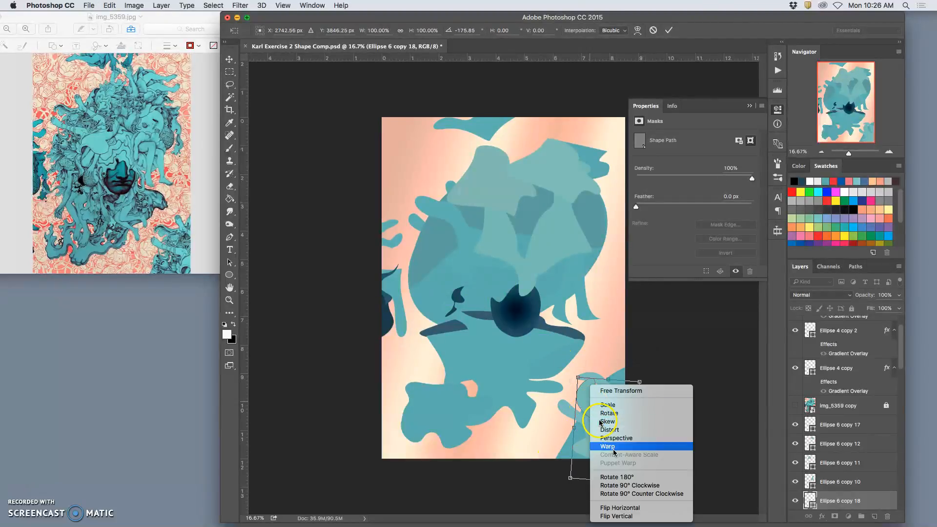
click(619, 508)
drag(641, 377, 560, 412)
drag(628, 424, 642, 414)
key(Return)
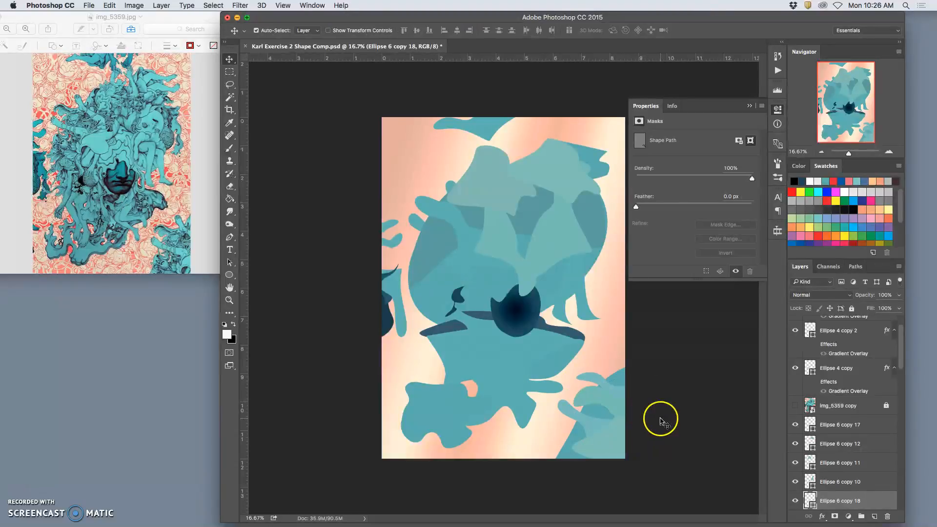
Nudge the flipped Ellipse 6 copy 18 and warp it into a curved, finger-like limb at the canvas's right edge.
drag(621, 413, 617, 417)
key(ctrl+t)
right_click(587, 390)
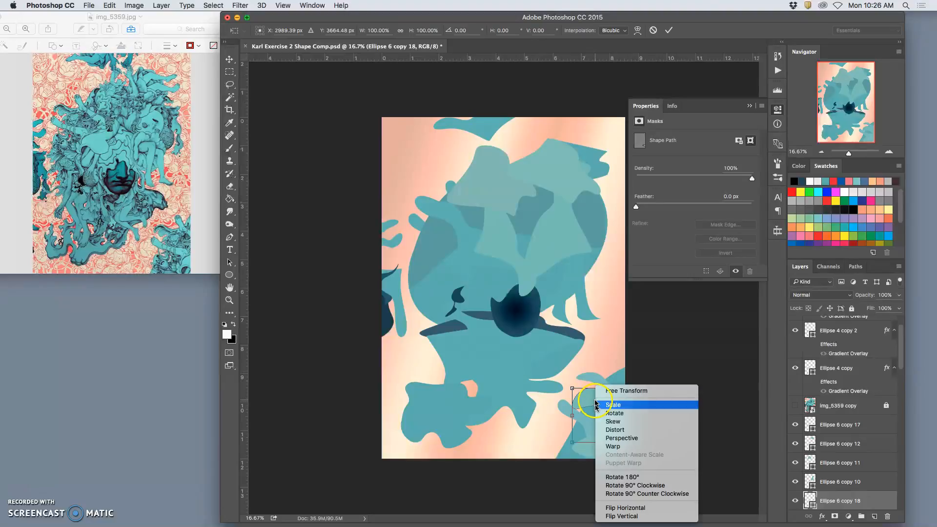
click(607, 444)
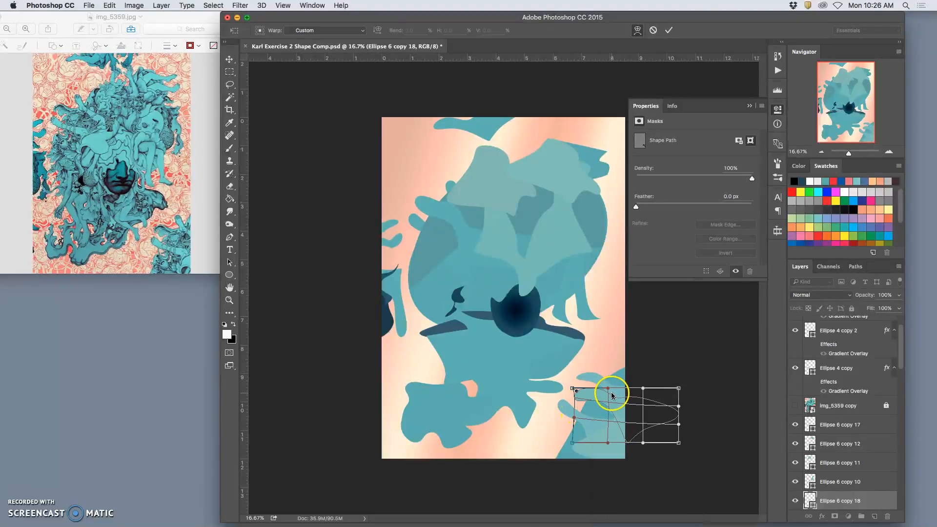
double_click(595, 399)
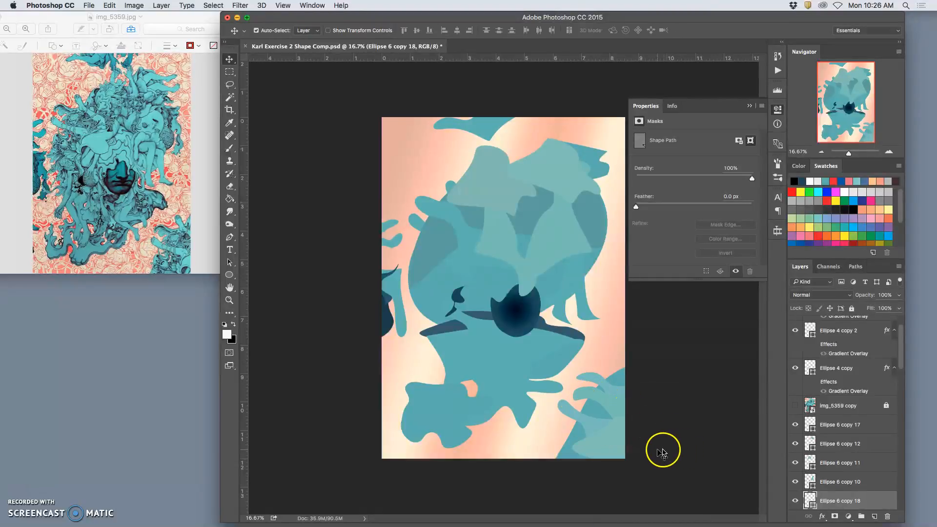
Examine the overlapping limb and highlight shapes in the lower-right corner up close.
key(super+equal)
key(super+equal)
key(super+equal)
key(super+equal)
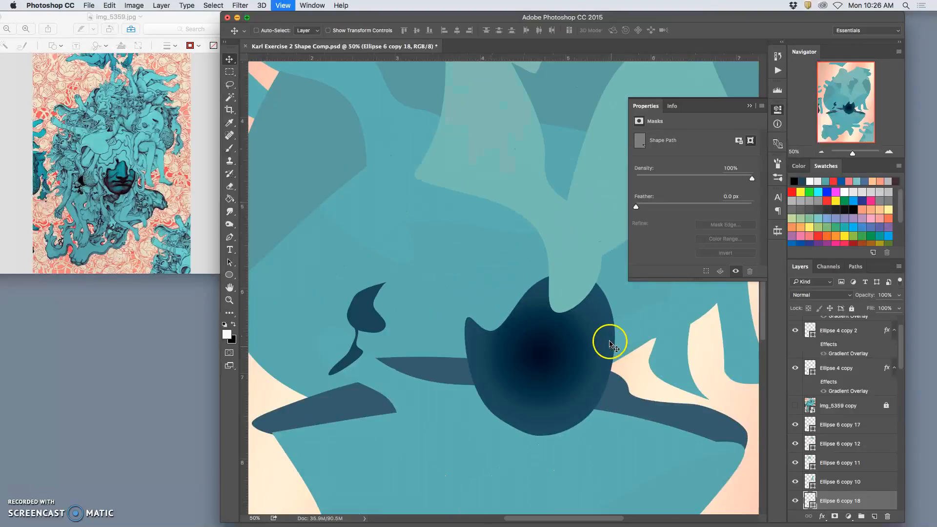
scroll(605, 340, right, 3)
scroll(605, 341, right, 3)
scroll(605, 341, down, 5)
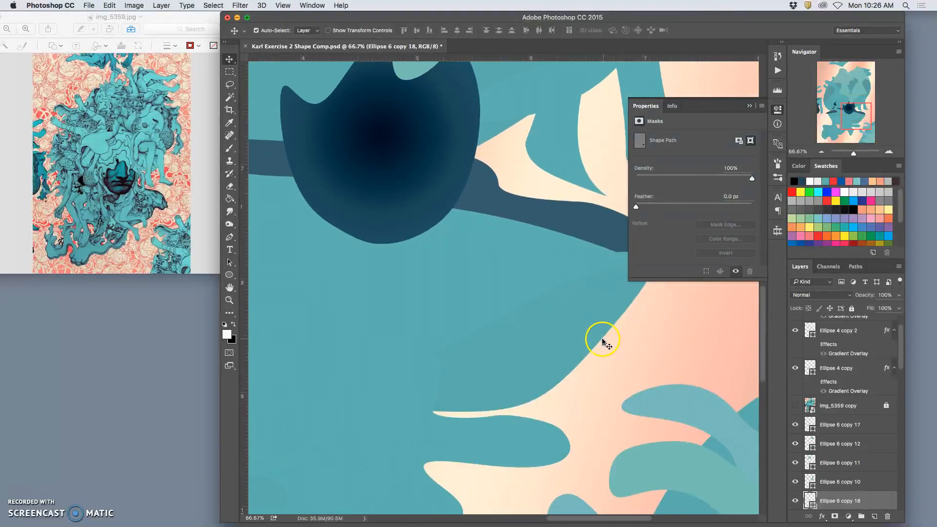
scroll(604, 341, right, 8)
scroll(606, 343, down, 5)
scroll(605, 343, left, 5)
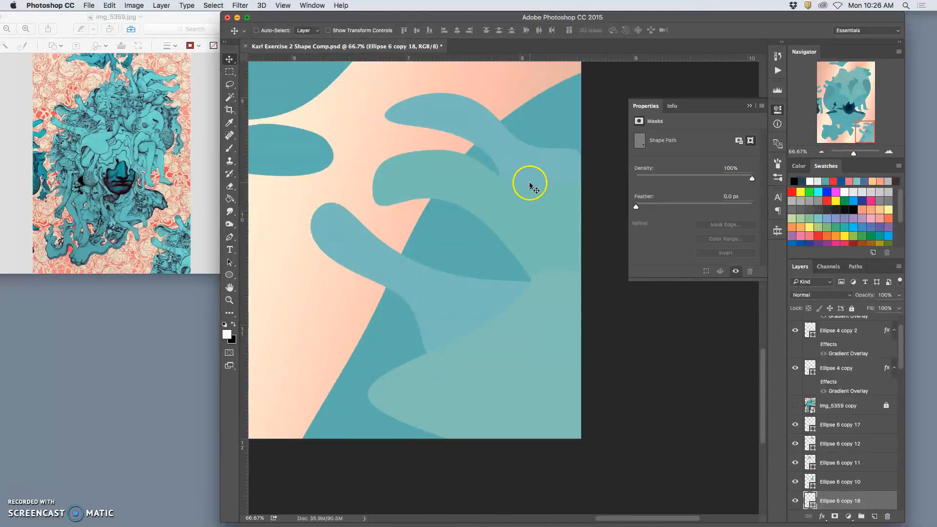
key(super+equal)
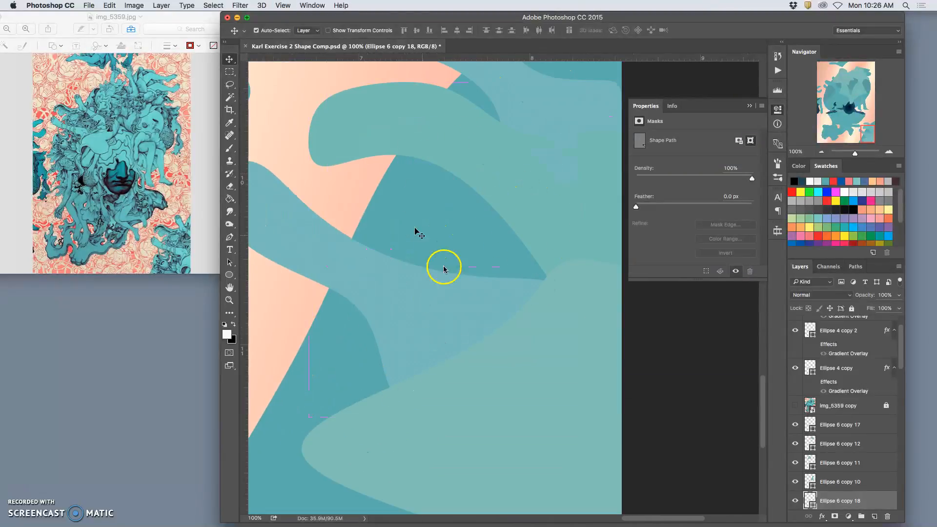
scroll(413, 273, up, 5)
scroll(432, 185, left, 6)
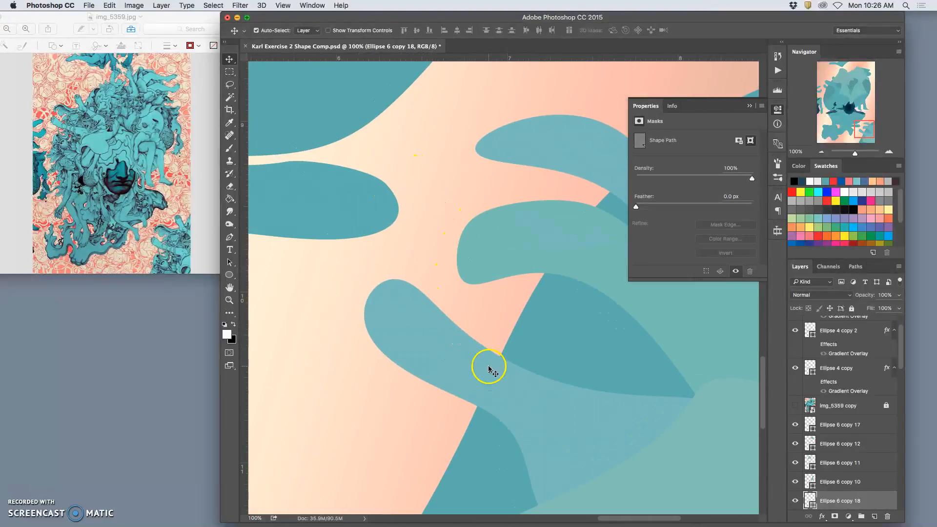
scroll(481, 362, down, 6)
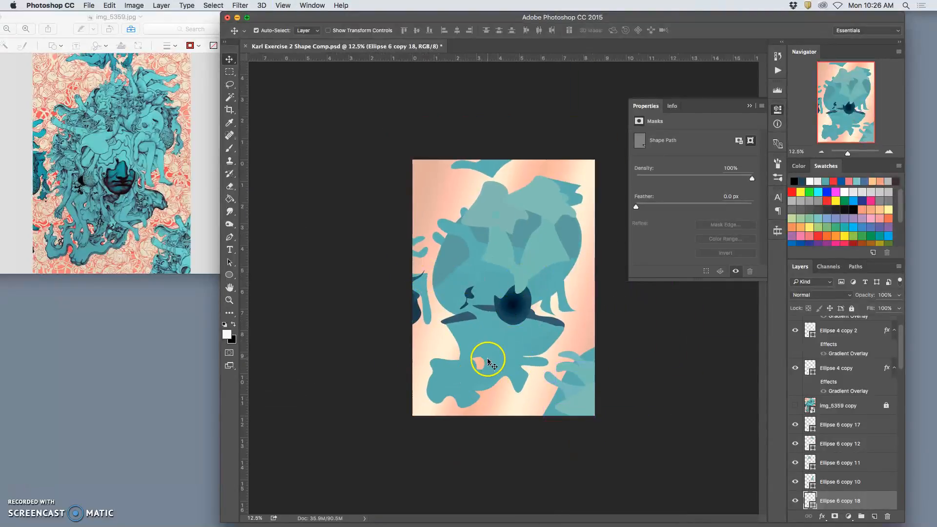
Duplicate the dark Shape 2 band below the jaw and bring the copy forward in the layer stack above Polygon 1.
mouse_move(488, 362)
mouse_down()
mouse_move(473, 309)
mouse_move(508, 314)
mouse_move(462, 321)
mouse_move(474, 366)
mouse_up()
click(463, 320)
key(super+])
key(super+])
key(super+])
key(super+])
key(super+])
key(super+])
key(super+])
key(super+])
key(super+])
key(super+])
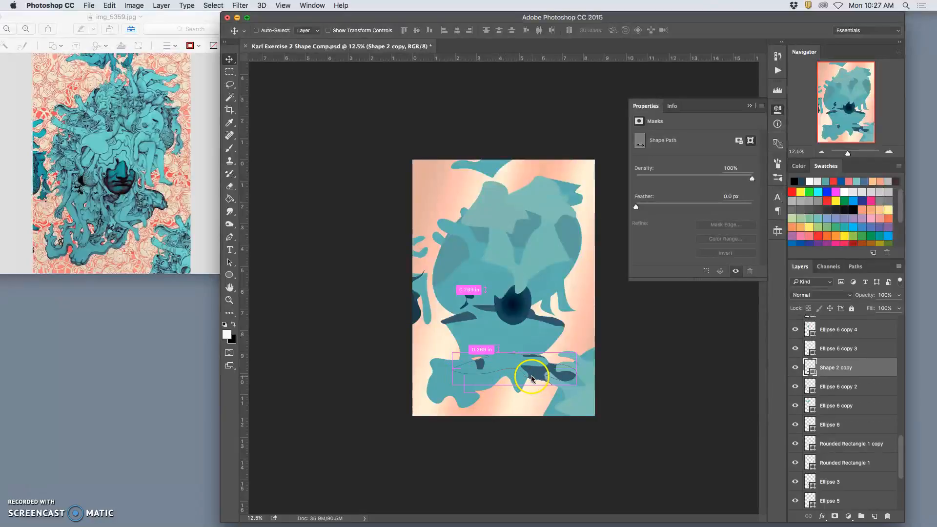
key(super+])
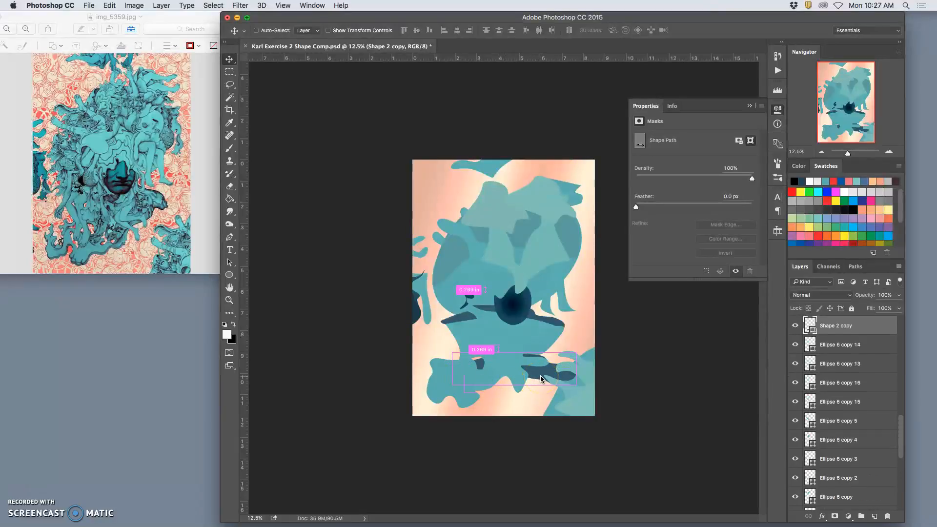
key(super+])
key(super+])
click(545, 373)
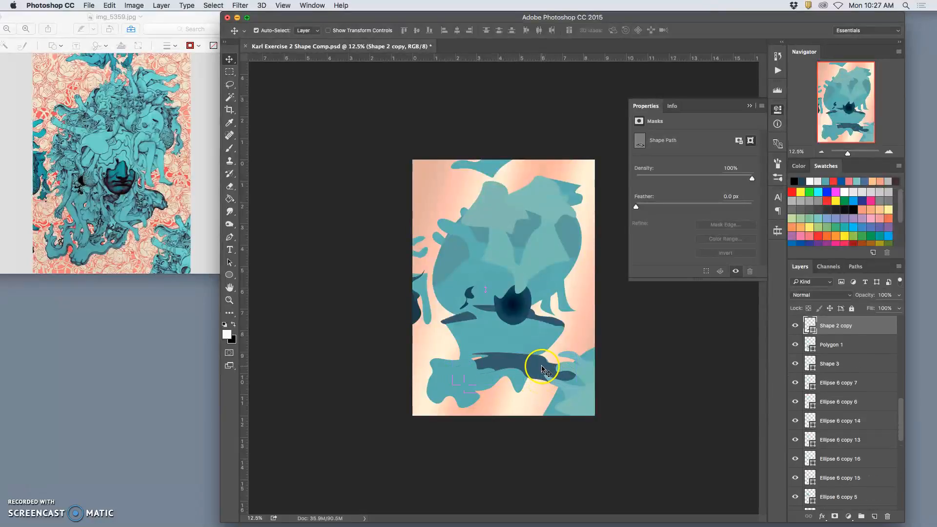
drag(542, 367, 537, 363)
Warp the dark Shape 2 copy into a thick arch under the mouth, raising its upper edge and pulling its right end inward.
key(super+t)
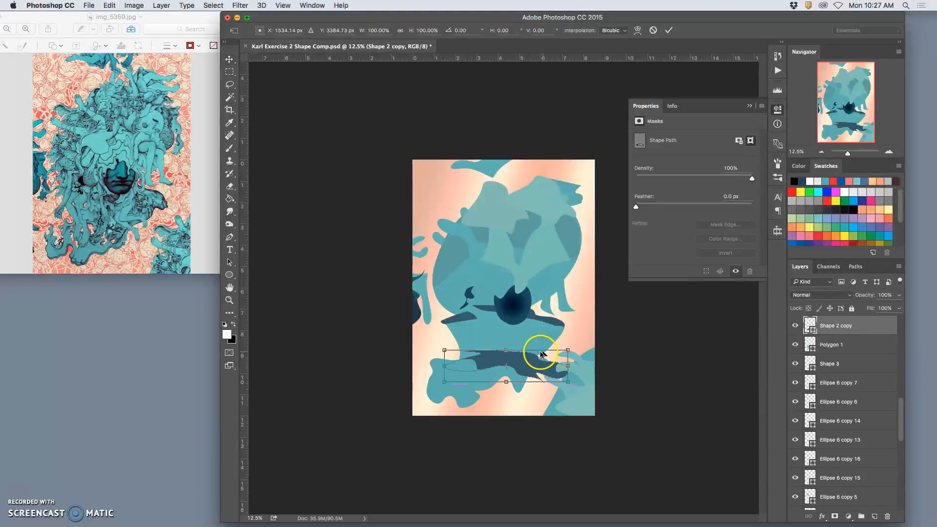
right_click(542, 354)
click(552, 419)
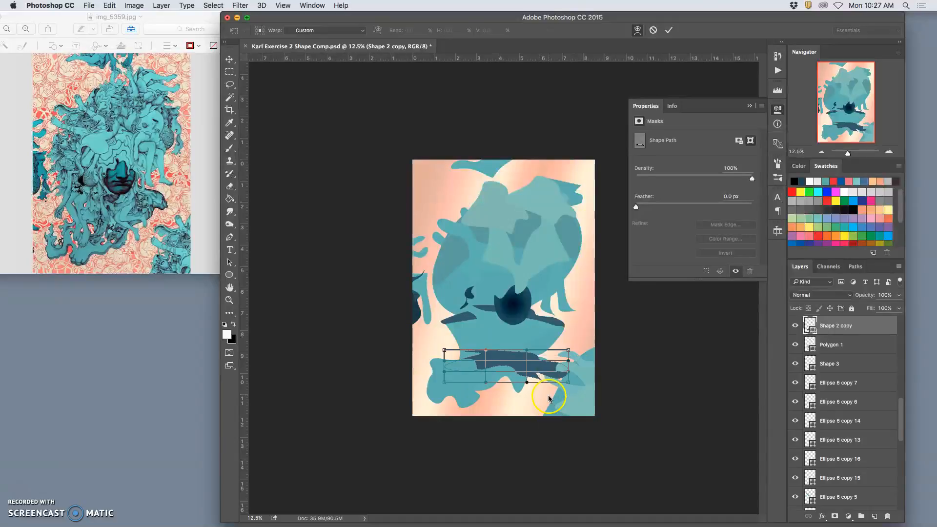
drag(535, 359, 522, 376)
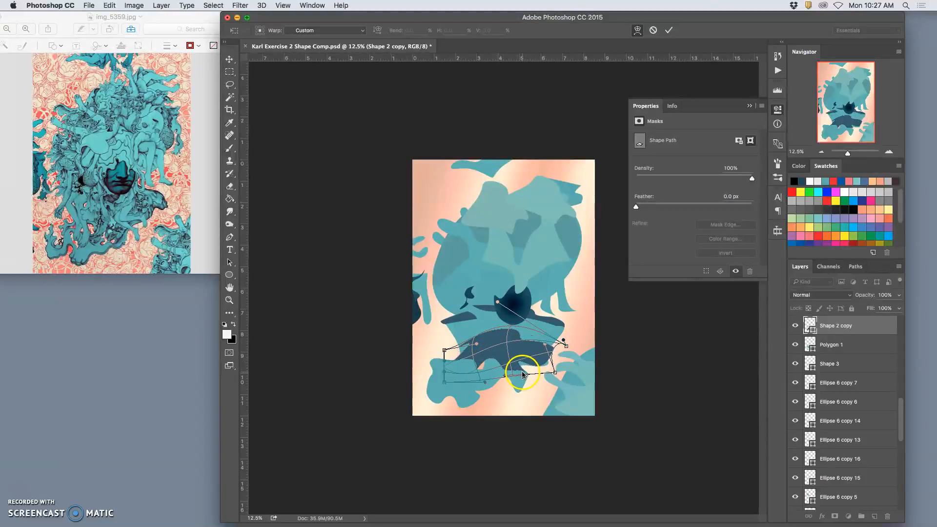
drag(519, 332, 526, 336)
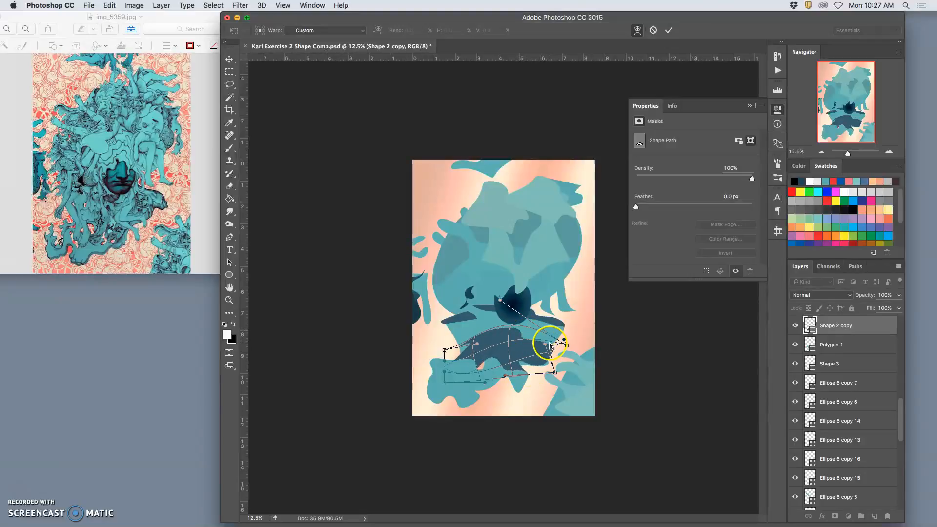
key(Return)
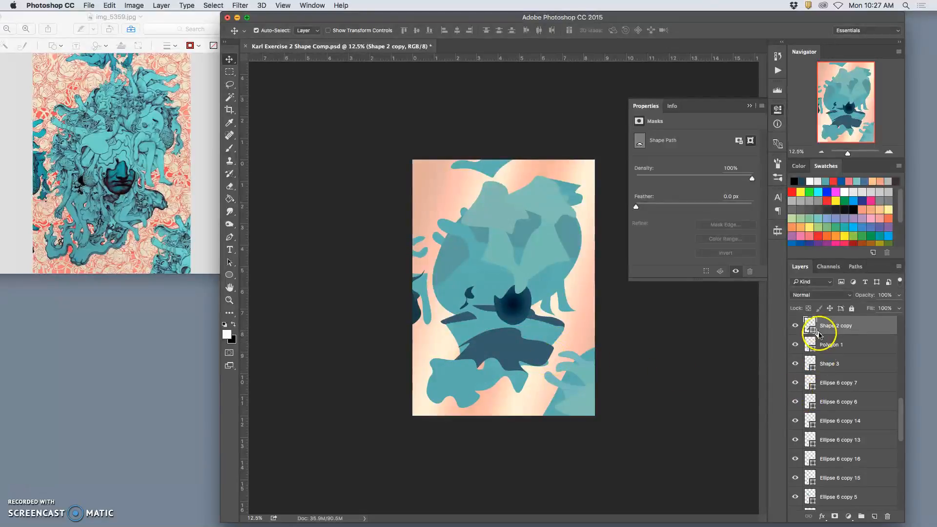
Recolour the Shape 2 copy with the muted teal 589ea0 sampled from the head's shading.
double_click(818, 335)
drag(683, 363, 708, 346)
drag(574, 248, 505, 299)
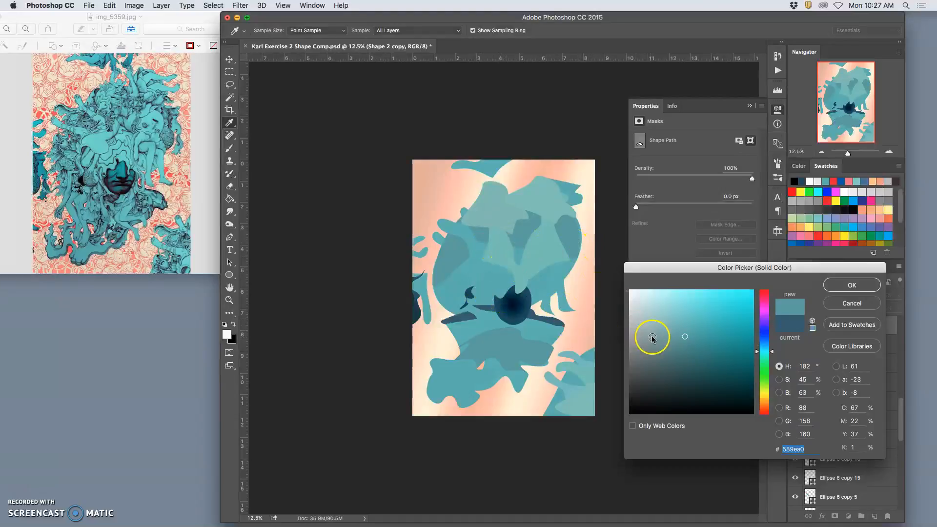